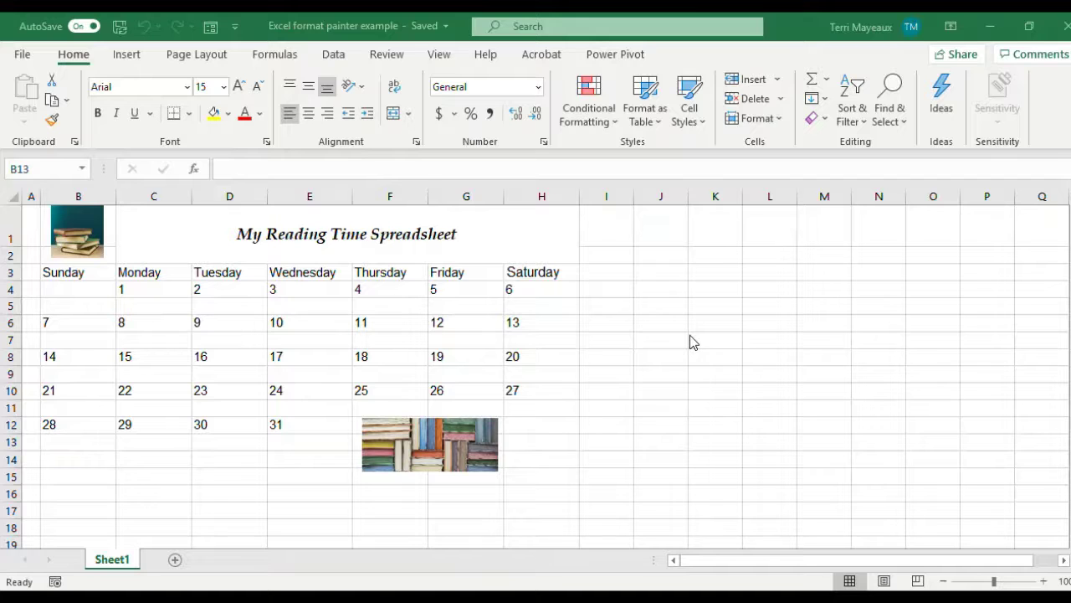
Format the Sunday header in B3 as bold, centred text with font size 12
{"action": "left_click", "coordinate": [75, 270]}
{"action": "left_click", "coordinate": [75, 270]}
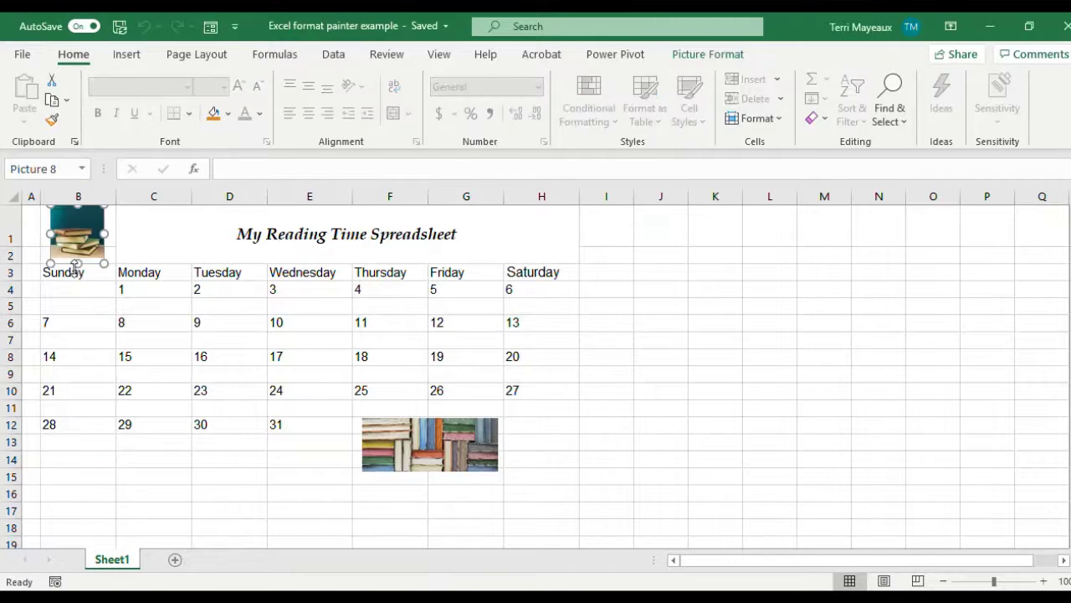
{"action": "left_click", "coordinate": [71, 276]}
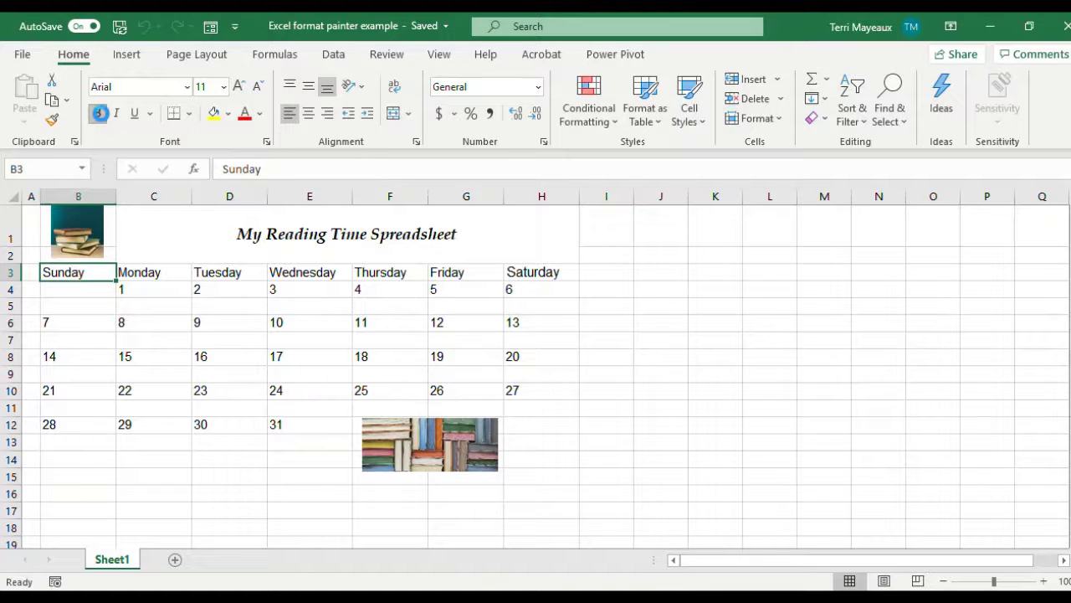
{"action": "left_click", "coordinate": [100, 117]}
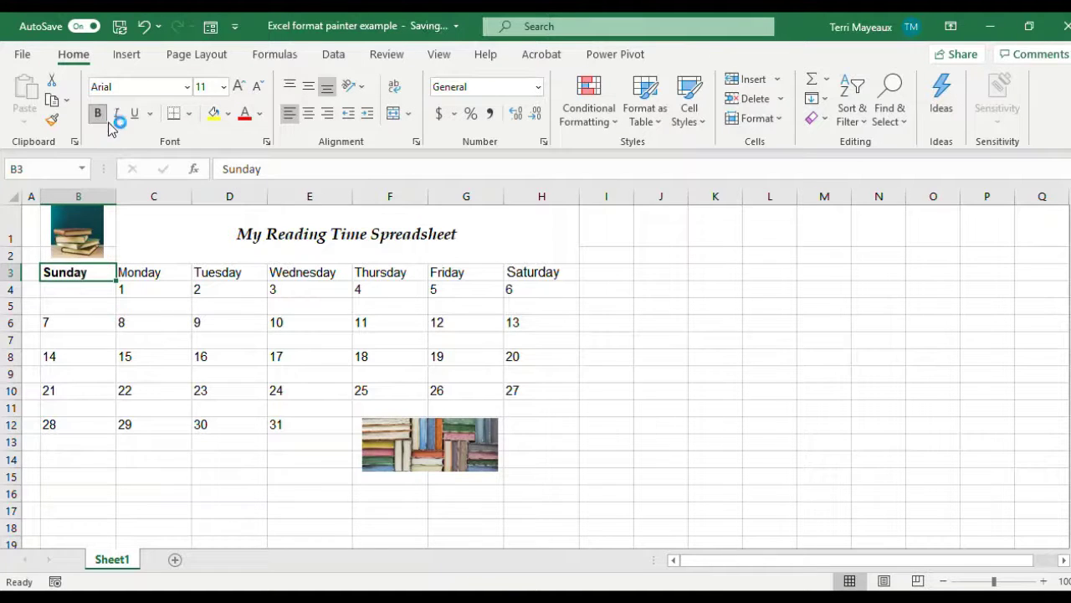
{"action": "left_click", "coordinate": [309, 116]}
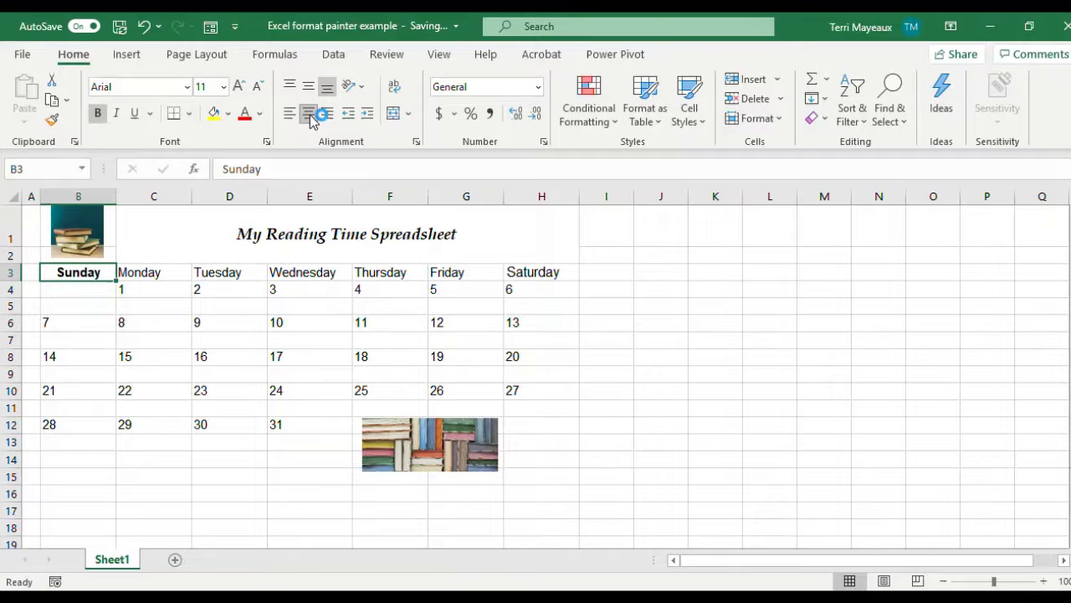
{"action": "left_click", "coordinate": [223, 86]}
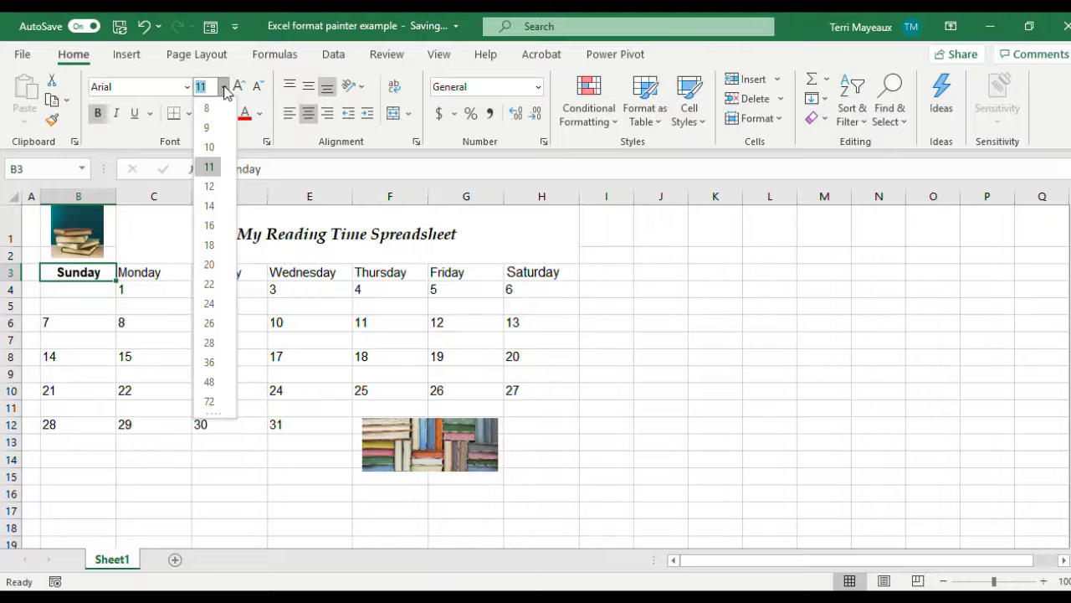
{"action": "left_click", "coordinate": [209, 186]}
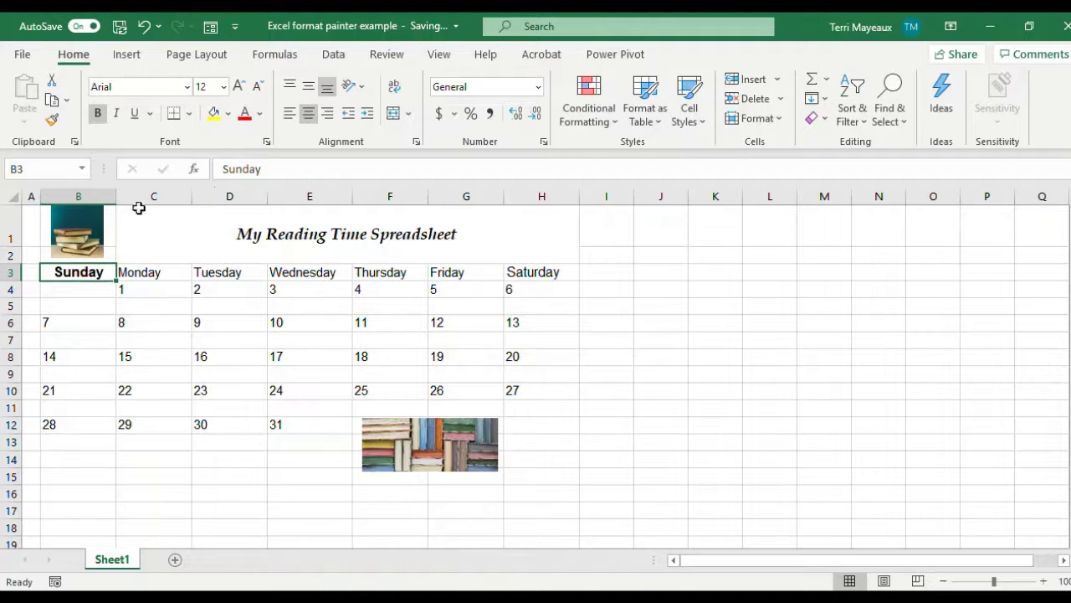
Use Format Painter to copy the Sunday header's format to Monday, and Monday's format to the Tuesday through Saturday headers
{"action": "left_click", "coordinate": [53, 120]}
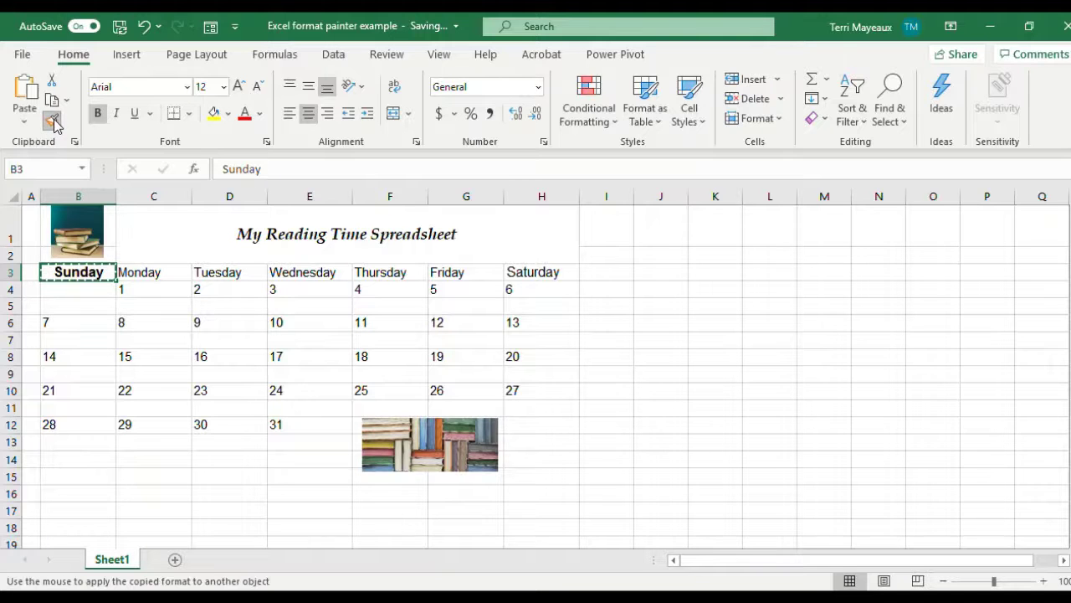
{"action": "left_click", "coordinate": [162, 270]}
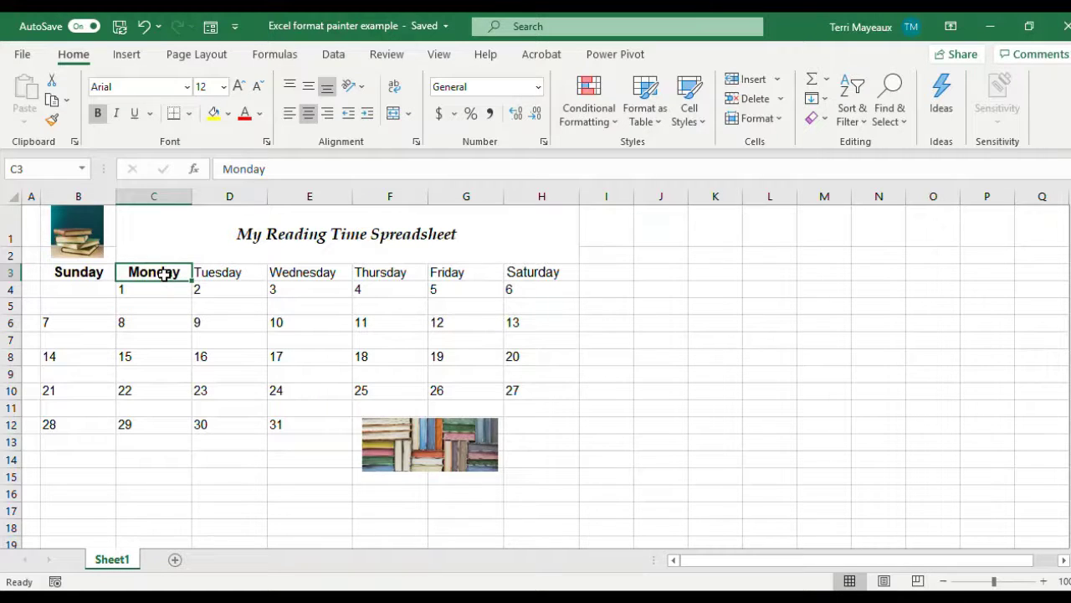
{"action": "left_click", "coordinate": [53, 122]}
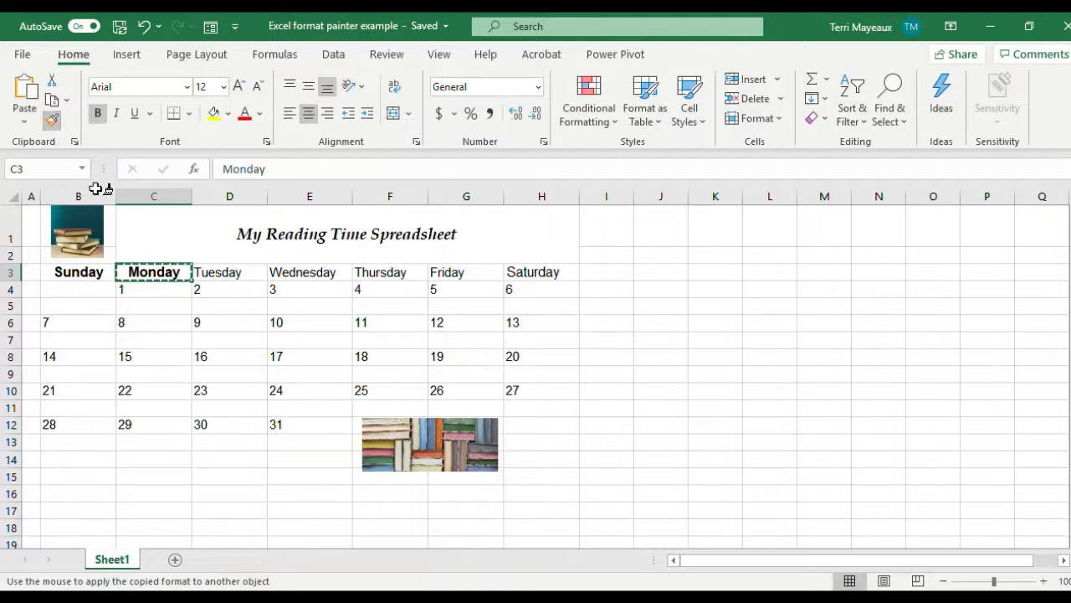
{"action": "left_click", "coordinate": [236, 272]}
{"action": "left_click_drag", "start_coordinate": [236, 272], "coordinate": [549, 277]}
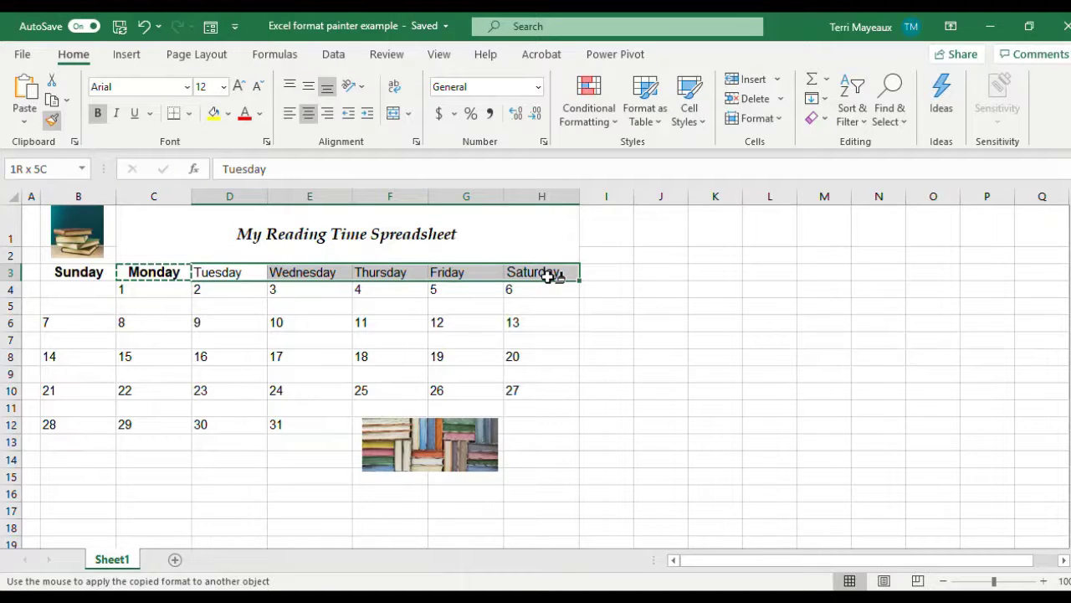
{"action": "left_click_drag", "start_coordinate": [549, 276], "coordinate": [548, 276]}
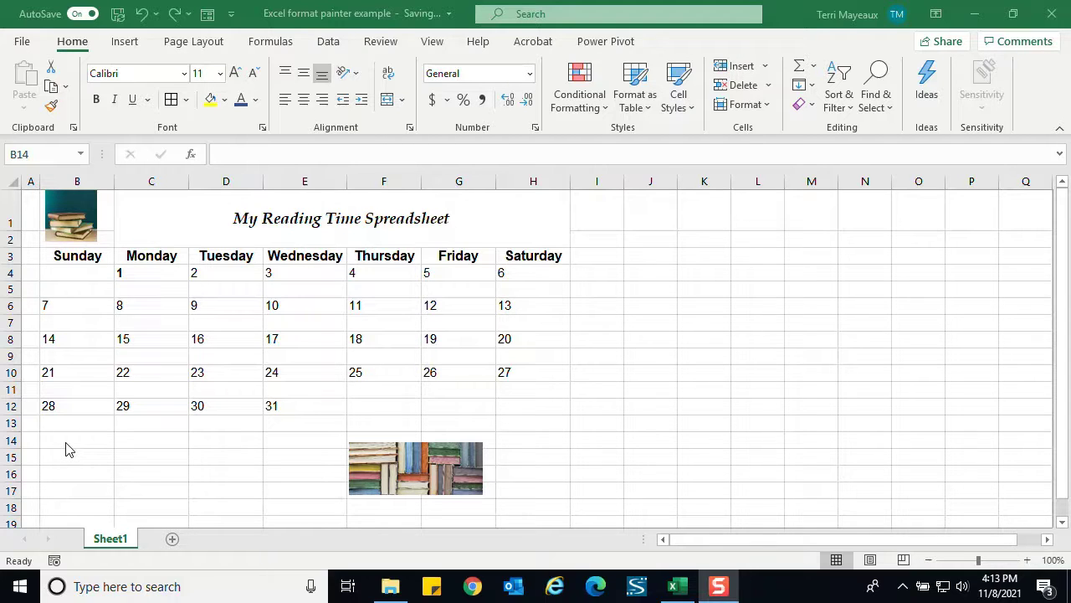
Apply All Borders to the whole calendar range B3:H13
{"action": "left_click", "coordinate": [66, 258]}
{"action": "left_click_drag", "start_coordinate": [66, 258], "coordinate": [528, 420]}
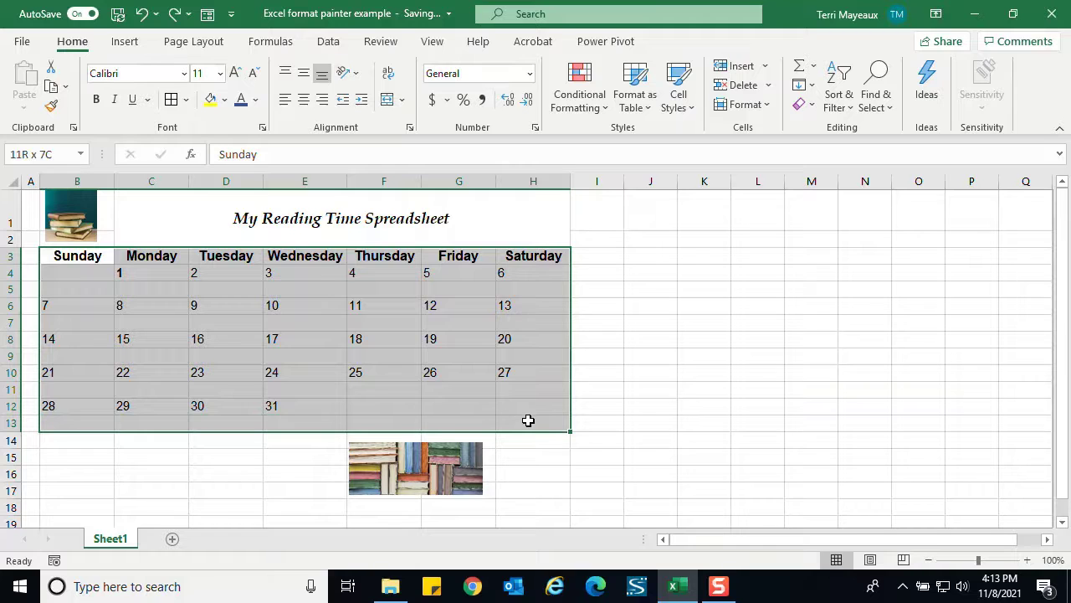
{"action": "left_click_drag", "start_coordinate": [529, 420], "coordinate": [528, 421]}
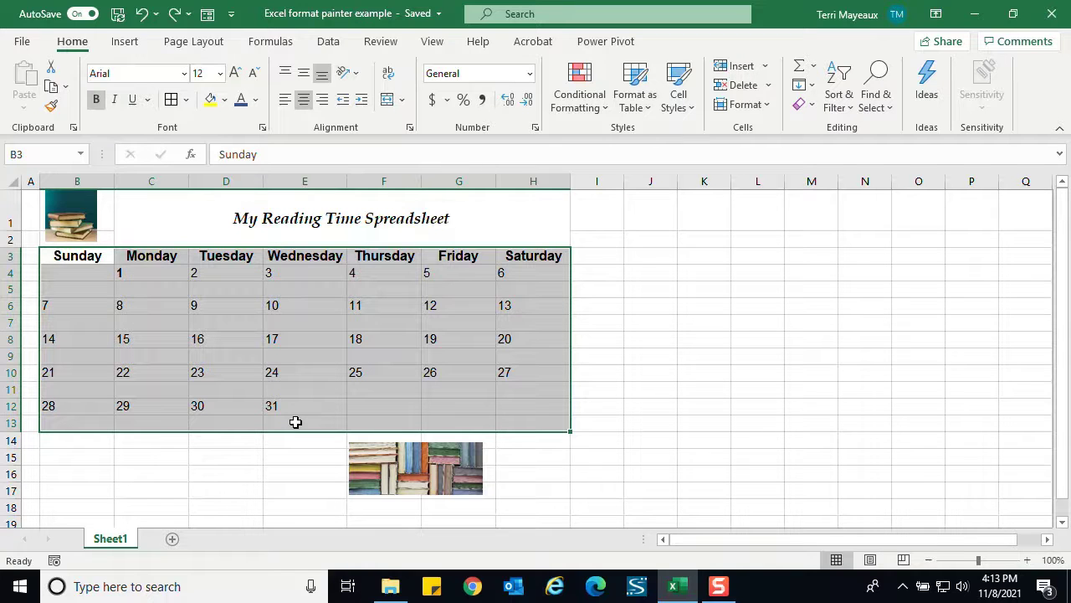
{"action": "left_click", "coordinate": [187, 100]}
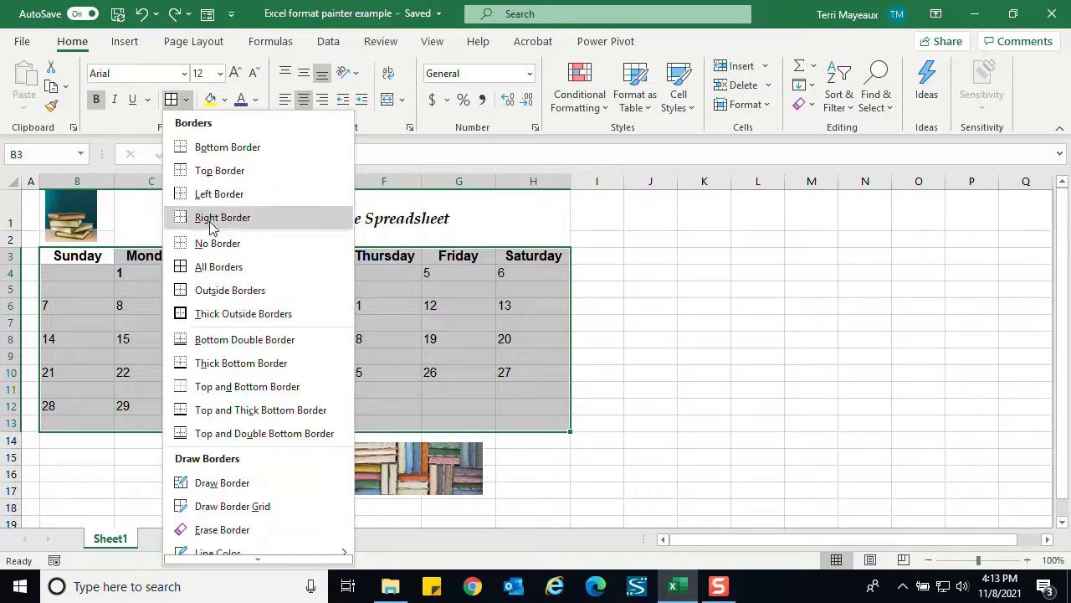
{"action": "left_click", "coordinate": [240, 267]}
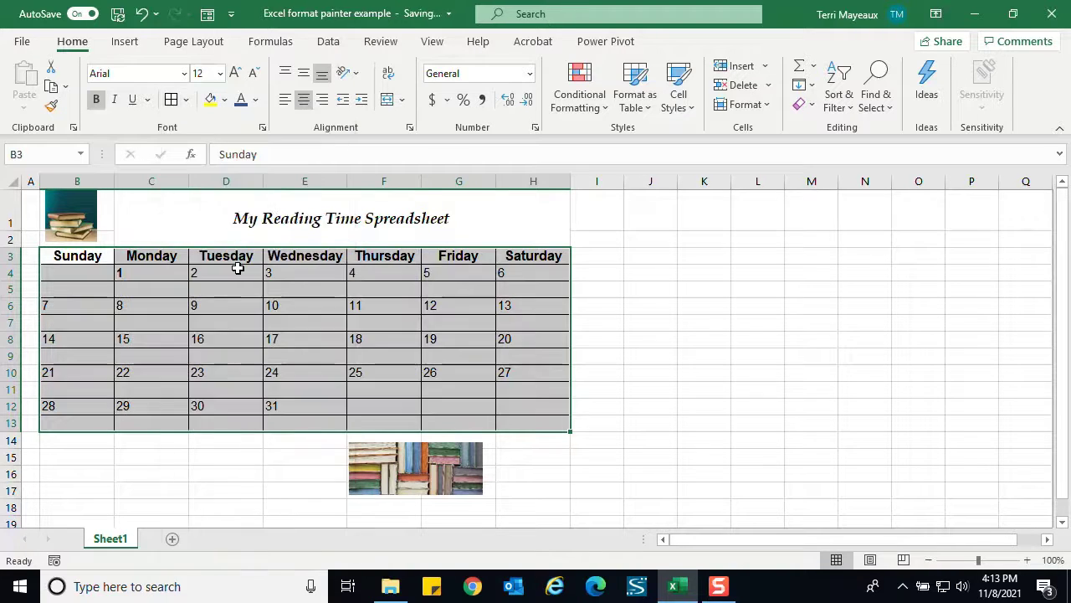
{"action": "left_click", "coordinate": [75, 452]}
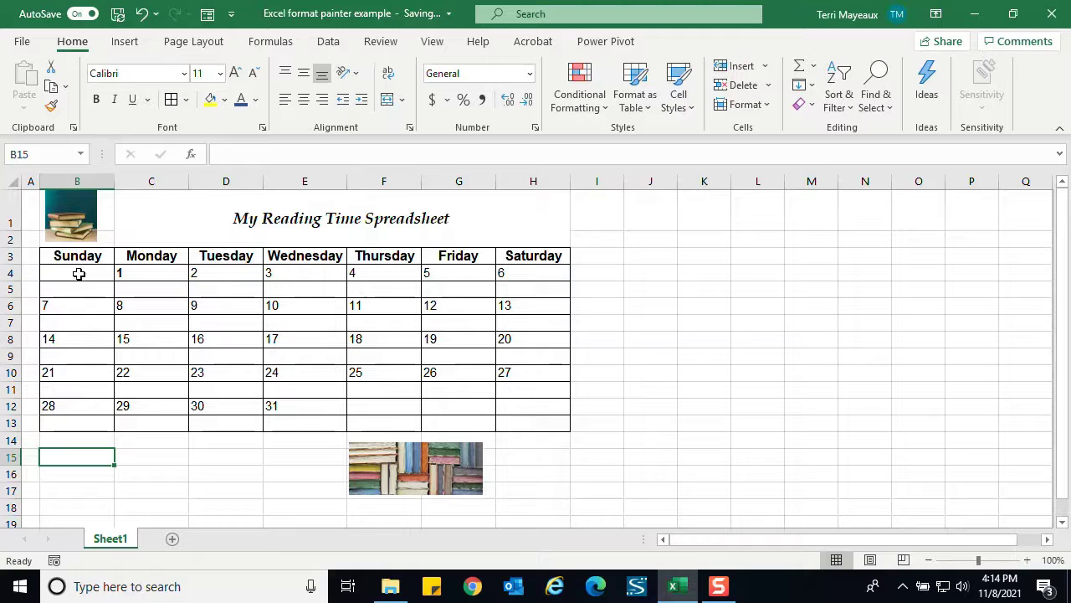
Remove the inner horizontal border between B4 and B5 while keeping the outline around the pair
{"action": "left_click_drag", "start_coordinate": [74, 272], "coordinate": [75, 284]}
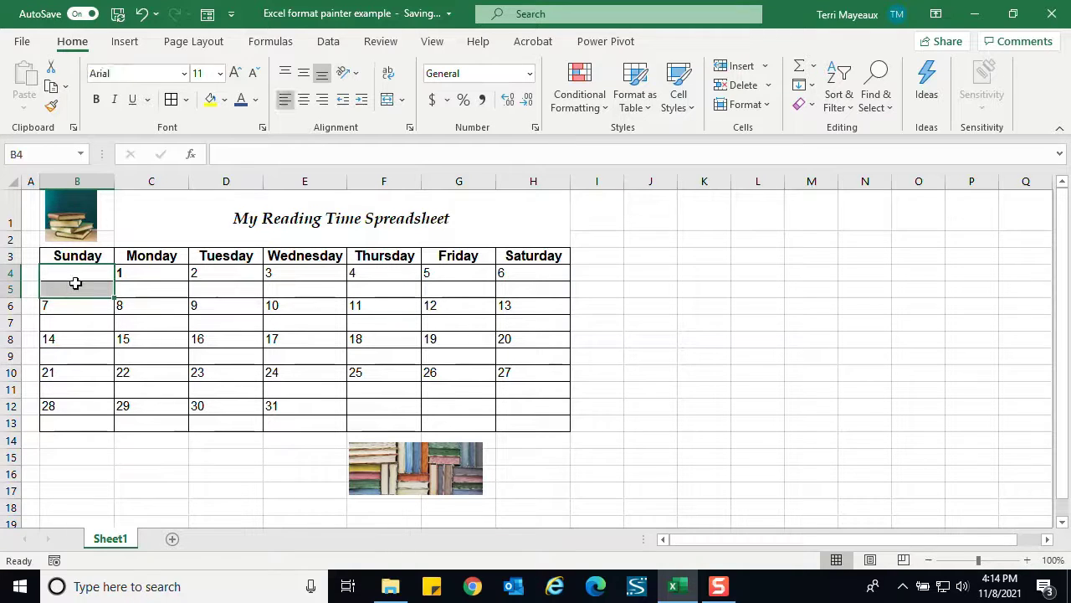
{"action": "left_click", "coordinate": [186, 101]}
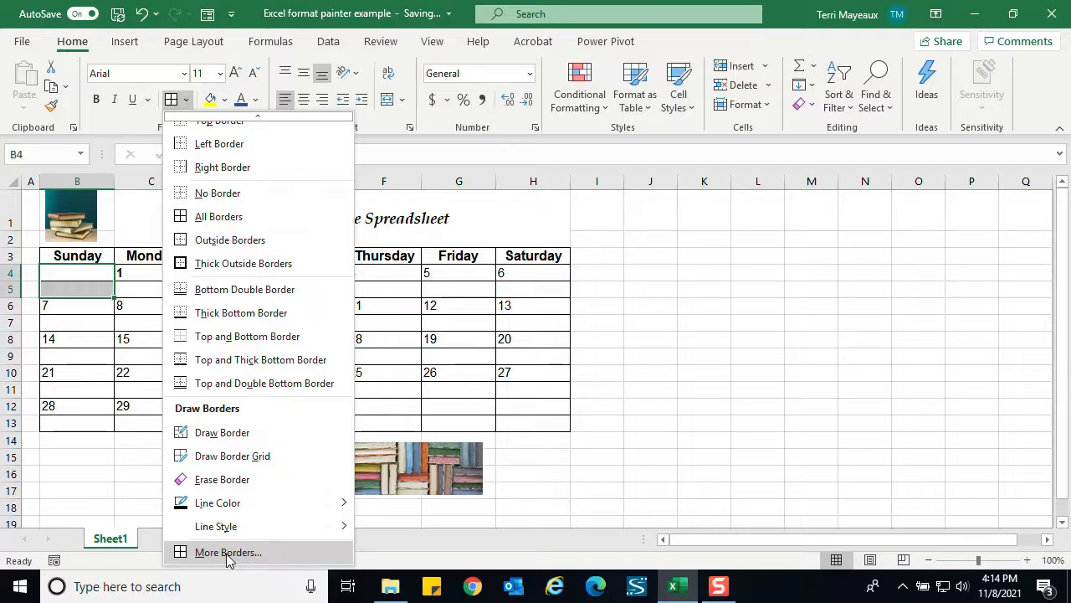
{"action": "left_click", "coordinate": [239, 554]}
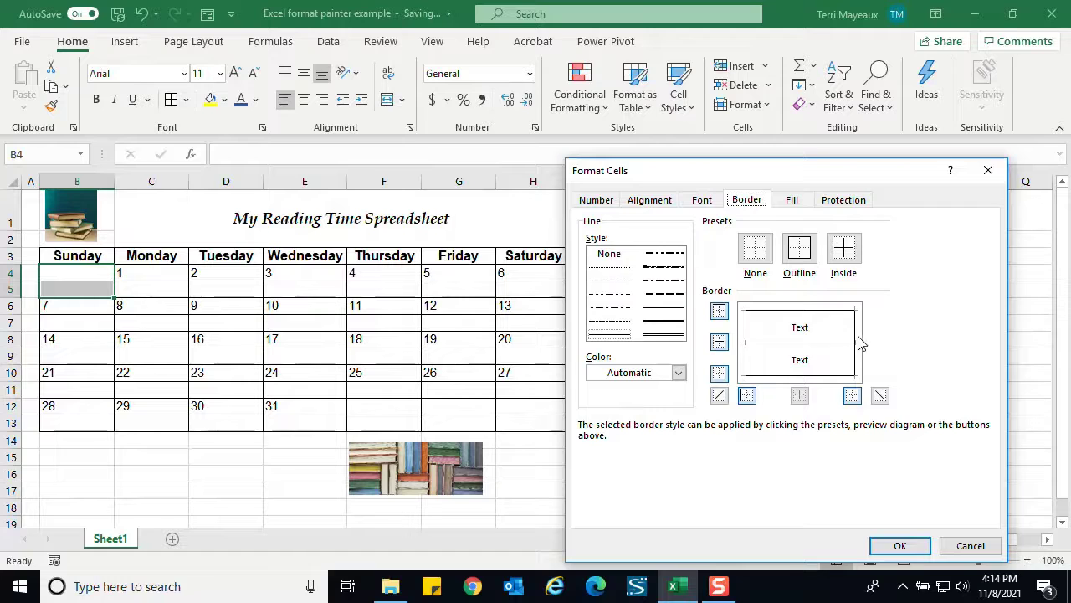
{"action": "left_click", "coordinate": [801, 343]}
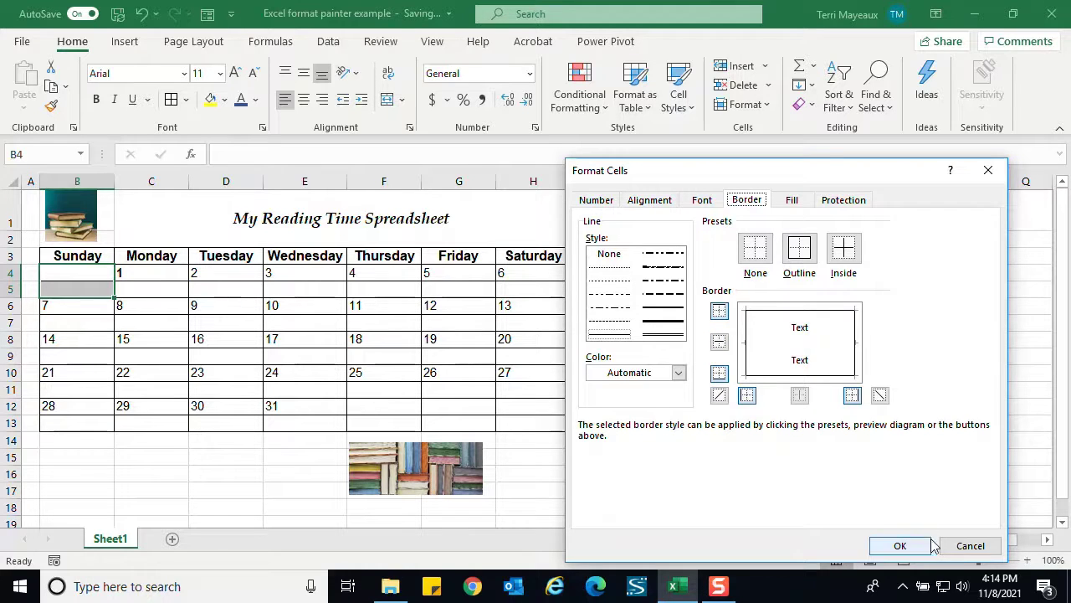
{"action": "left_click", "coordinate": [902, 545]}
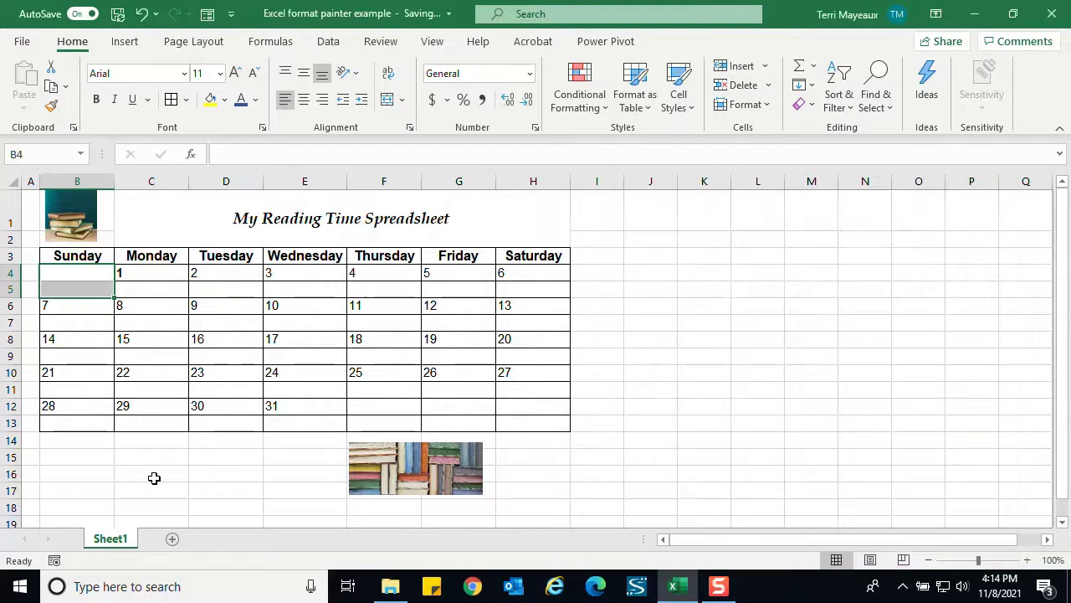
{"action": "left_click", "coordinate": [72, 471]}
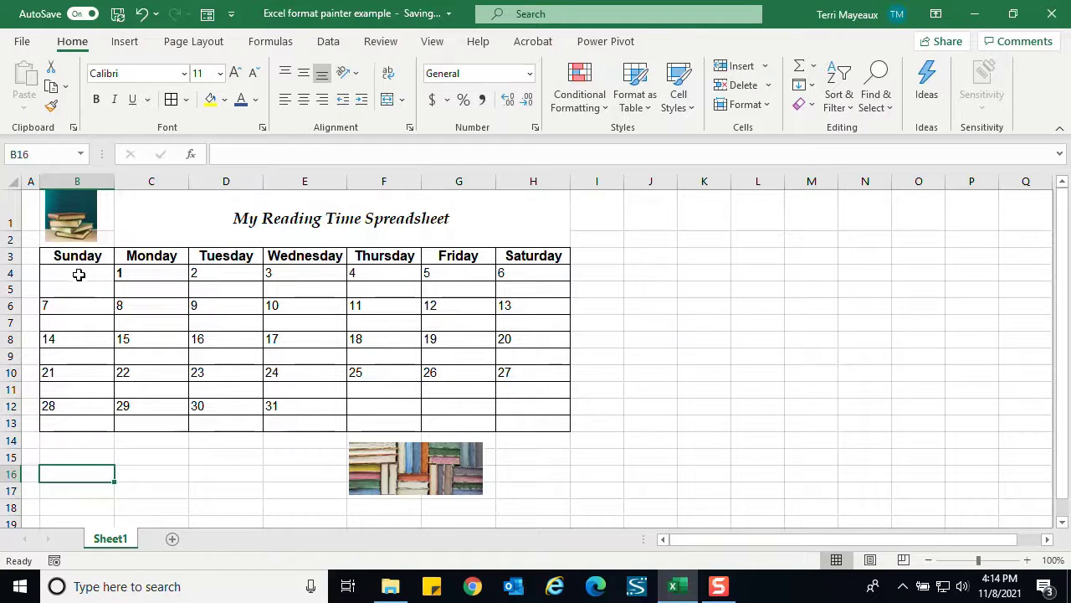
Lock Format Painter on B4:B5's format and apply it to each two-row day block in C4:H5 and to H6:H7
{"action": "left_click_drag", "start_coordinate": [79, 274], "coordinate": [74, 286]}
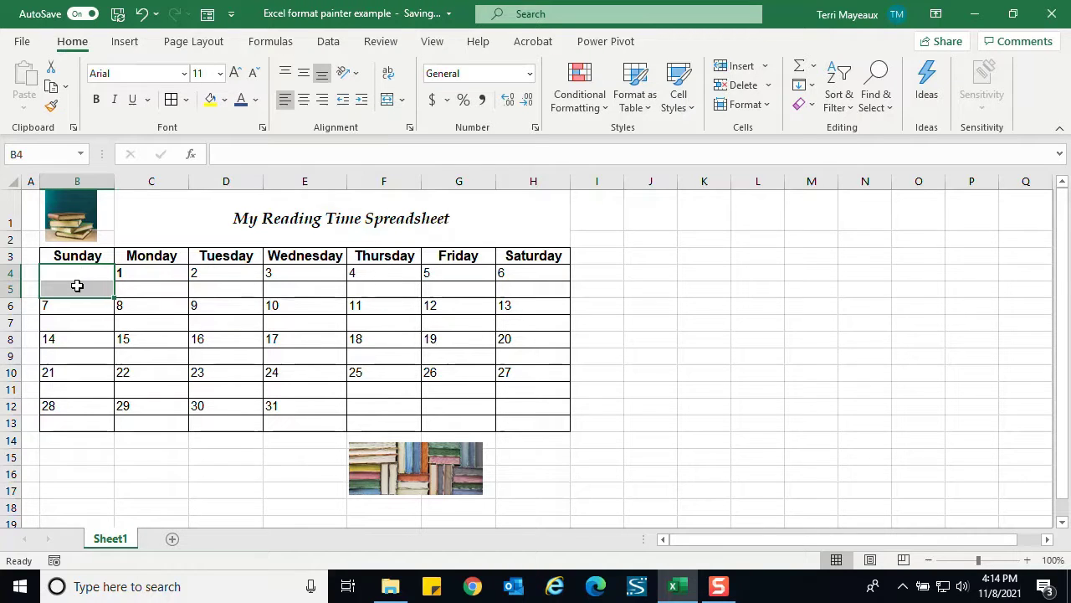
{"action": "left_click", "coordinate": [52, 108]}
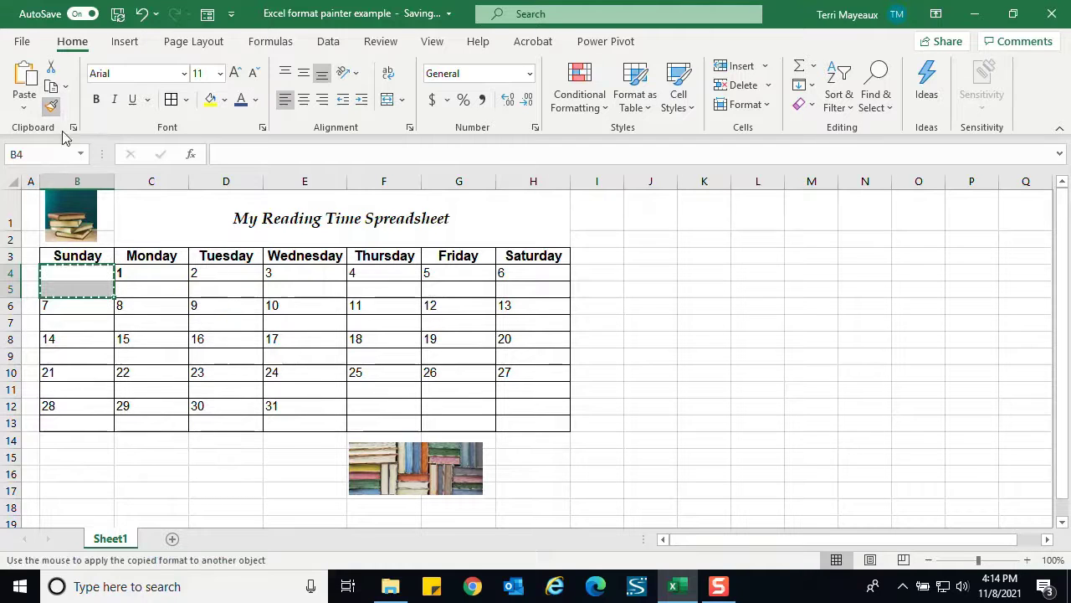
{"action": "left_click_drag", "start_coordinate": [159, 273], "coordinate": [160, 285]}
{"action": "left_click", "coordinate": [243, 281]}
{"action": "left_click_drag", "start_coordinate": [243, 281], "coordinate": [242, 287]}
{"action": "left_click_drag", "start_coordinate": [306, 274], "coordinate": [308, 287]}
{"action": "left_click_drag", "start_coordinate": [374, 275], "coordinate": [371, 287]}
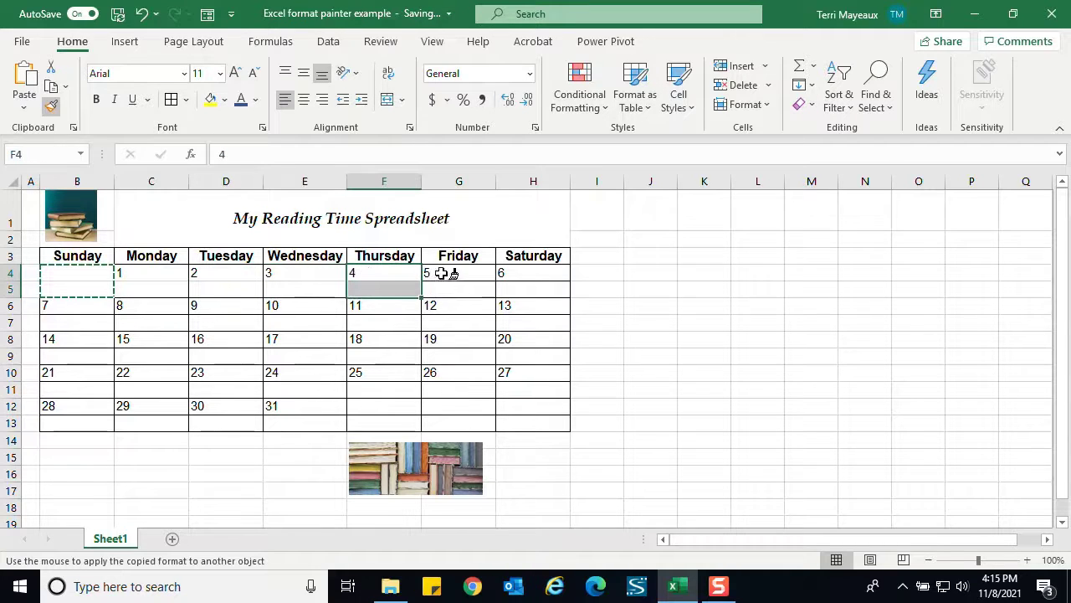
{"action": "left_click_drag", "start_coordinate": [444, 273], "coordinate": [445, 290]}
{"action": "left_click_drag", "start_coordinate": [521, 273], "coordinate": [528, 323]}
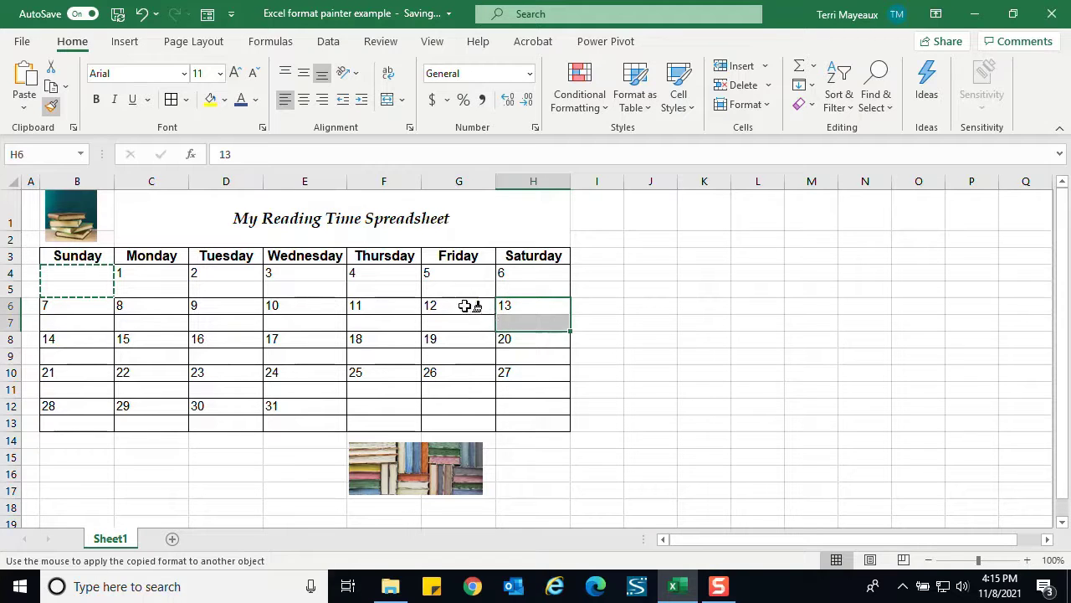
Paint the copied B4:B5 format onto the remaining second-week day blocks in B6:G7 and onto B8:B9
{"action": "left_click_drag", "start_coordinate": [471, 305], "coordinate": [465, 322]}
{"action": "mouse_move", "coordinate": [378, 309]}
{"action": "left_mouse_down"}
{"action": "mouse_move", "coordinate": [383, 318]}
{"action": "mouse_move", "coordinate": [318, 322]}
{"action": "left_mouse_up"}
{"action": "left_click_drag", "start_coordinate": [250, 315], "coordinate": [224, 325]}
{"action": "left_click_drag", "start_coordinate": [167, 307], "coordinate": [163, 322]}
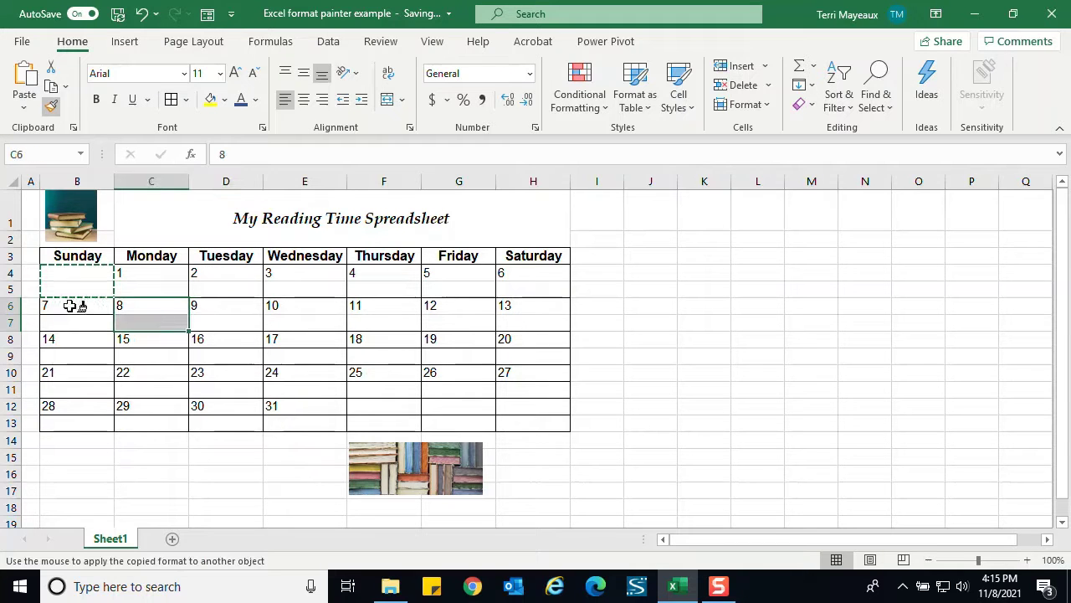
{"action": "left_click_drag", "start_coordinate": [76, 305], "coordinate": [88, 355]}
Paint the copied format onto the third-week day blocks for 15 through 19 in C8:G9
{"action": "left_click_drag", "start_coordinate": [151, 340], "coordinate": [153, 355]}
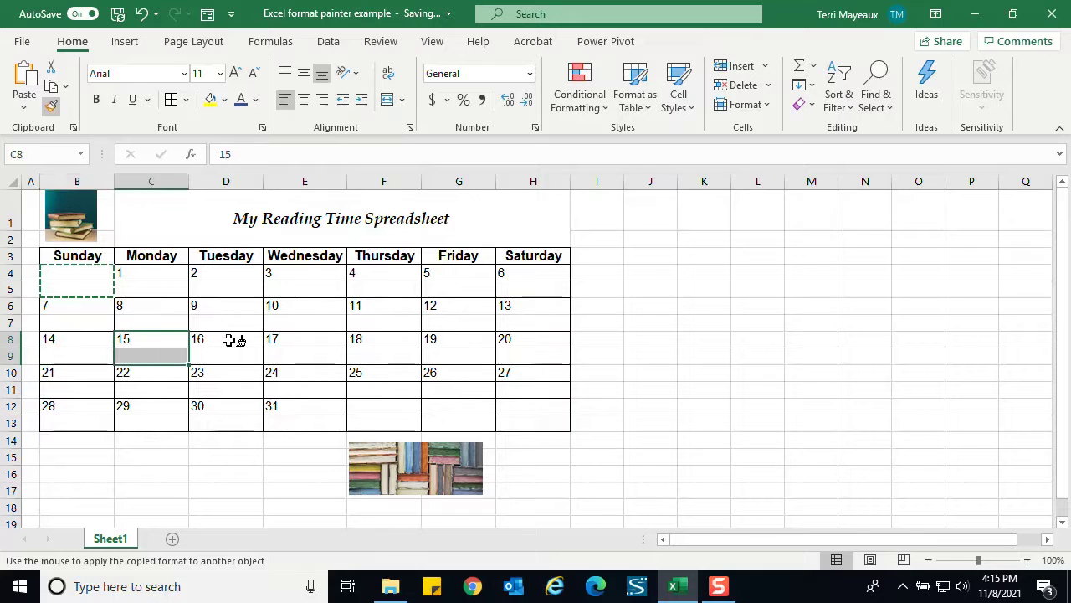
{"action": "left_click_drag", "start_coordinate": [232, 340], "coordinate": [234, 356]}
{"action": "left_click_drag", "start_coordinate": [307, 339], "coordinate": [304, 355]}
{"action": "left_click_drag", "start_coordinate": [381, 340], "coordinate": [387, 355]}
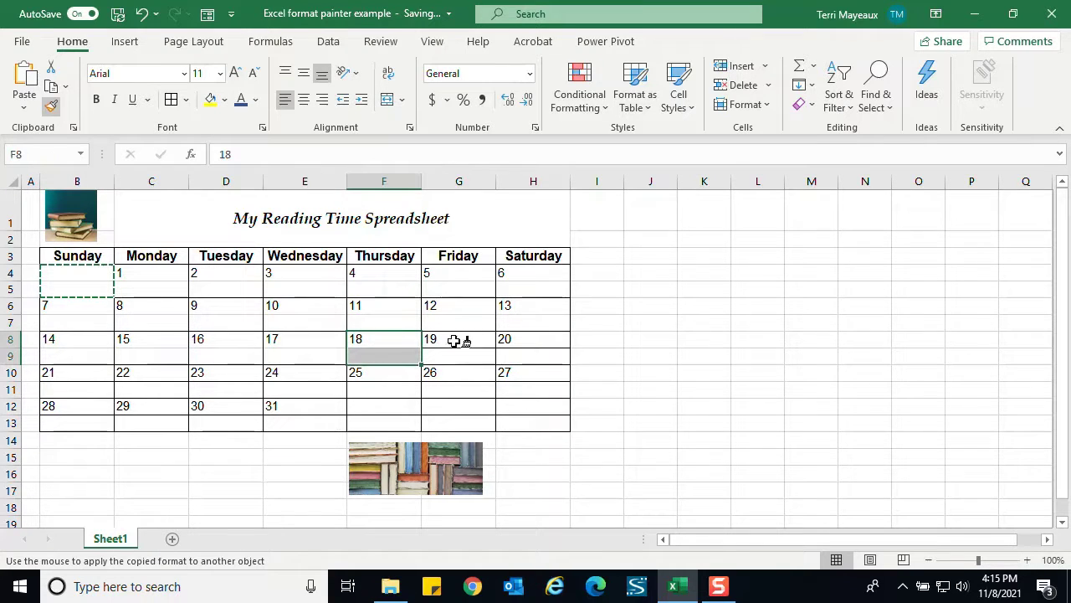
{"action": "left_click_drag", "start_coordinate": [452, 340], "coordinate": [455, 355]}
Paint the copied format onto H8:H9 and all two-row day blocks in B10:H13, and turn off Format Painter
{"action": "left_click_drag", "start_coordinate": [528, 338], "coordinate": [524, 422]}
{"action": "left_click_drag", "start_coordinate": [467, 378], "coordinate": [473, 423]}
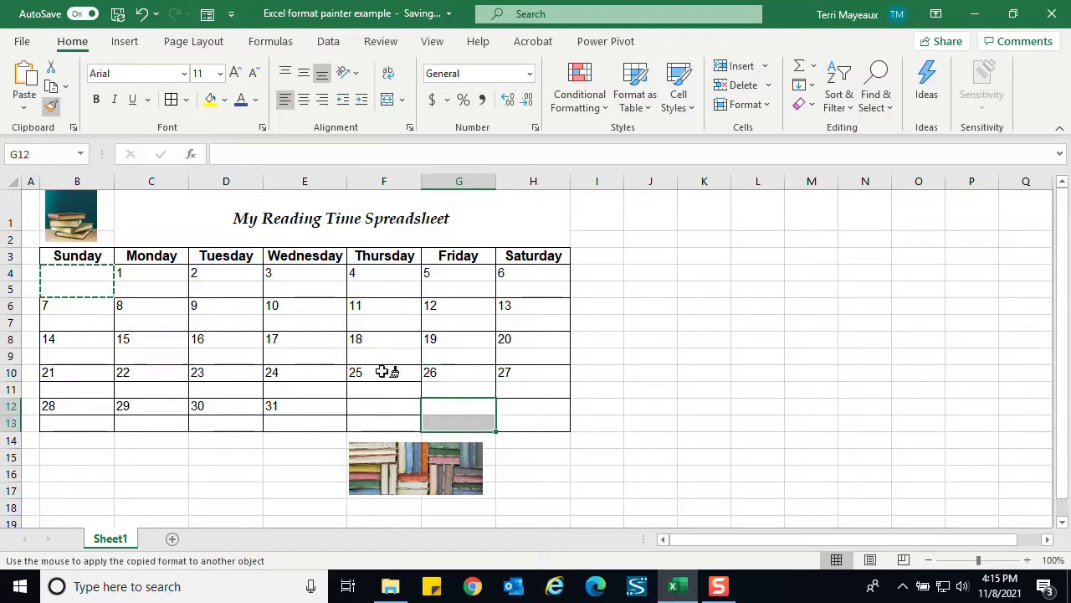
{"action": "left_click_drag", "start_coordinate": [389, 374], "coordinate": [390, 423]}
{"action": "left_click_drag", "start_coordinate": [304, 373], "coordinate": [307, 423]}
{"action": "left_click_drag", "start_coordinate": [243, 375], "coordinate": [249, 423]}
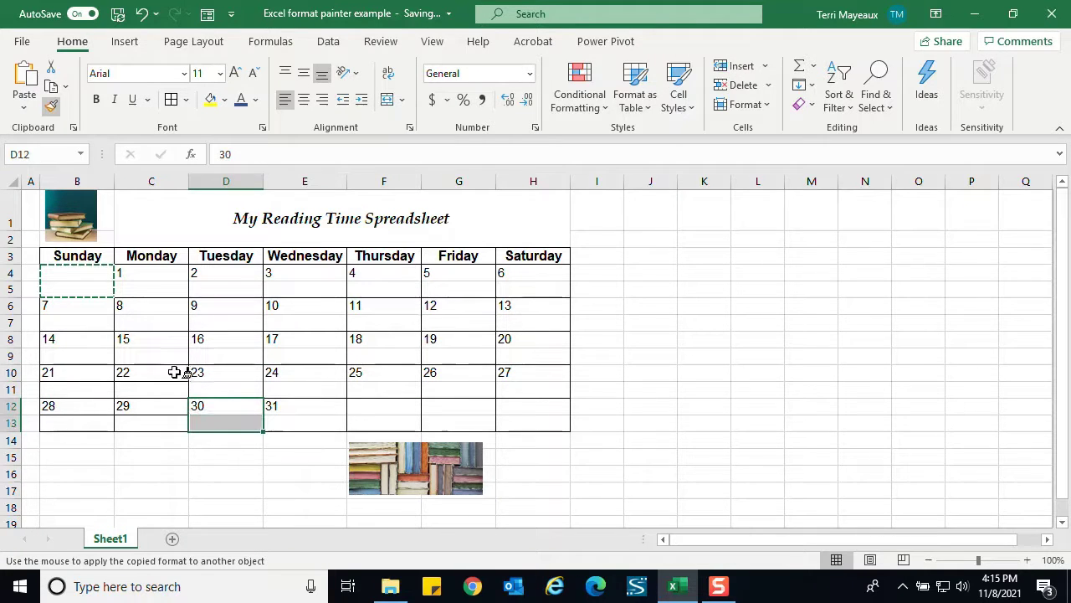
{"action": "left_click_drag", "start_coordinate": [179, 371], "coordinate": [176, 424]}
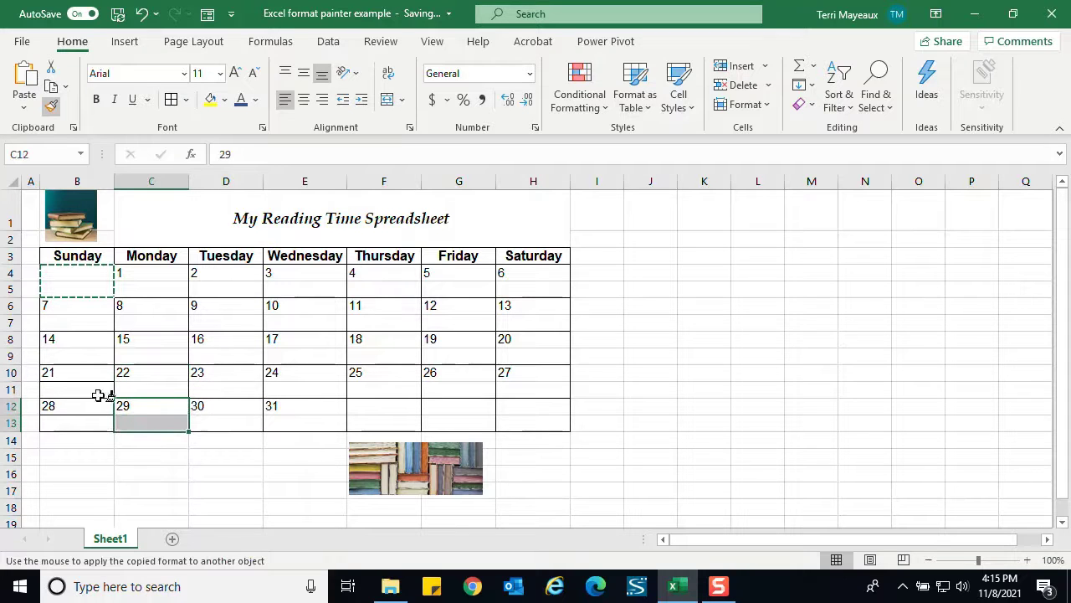
{"action": "left_click_drag", "start_coordinate": [89, 373], "coordinate": [100, 423]}
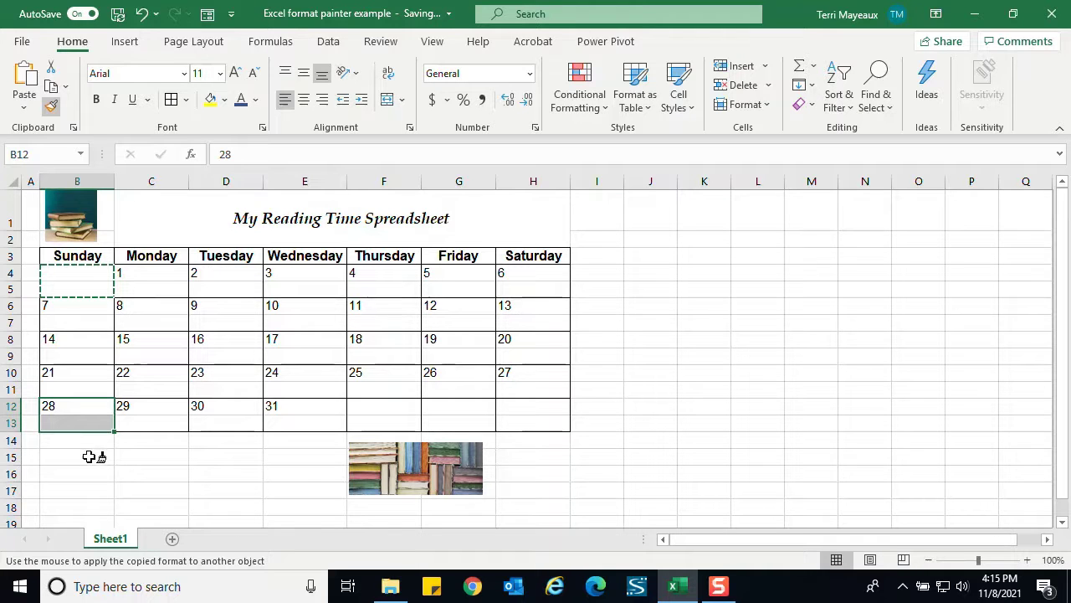
{"action": "key", "text": "Escape"}
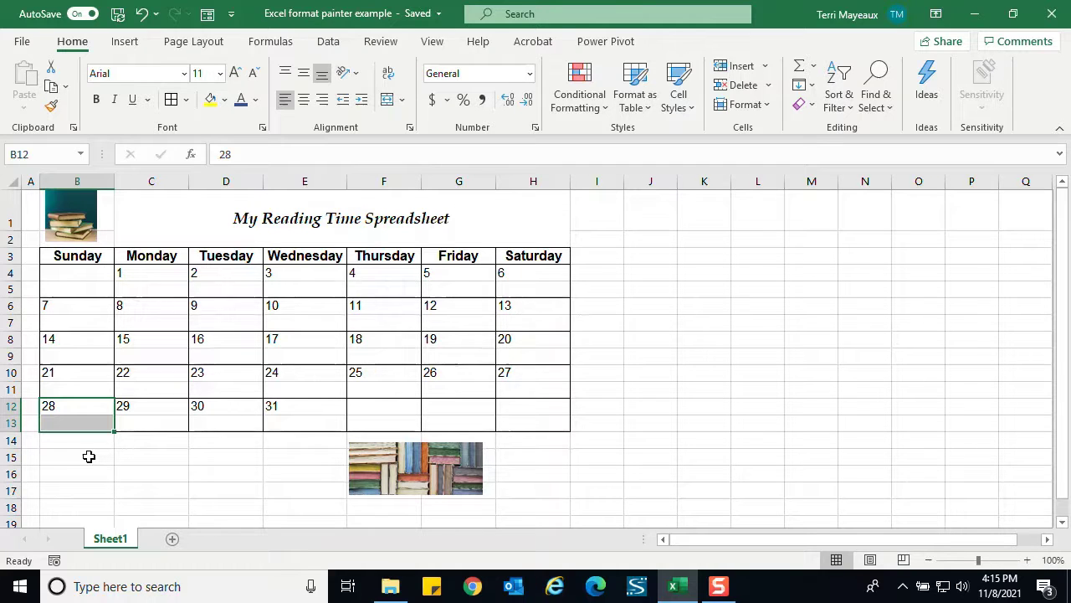
Make the date 1 in C4 bold, dark blue and centered, and paint its locked format onto D4:H4
{"action": "left_click", "coordinate": [146, 273]}
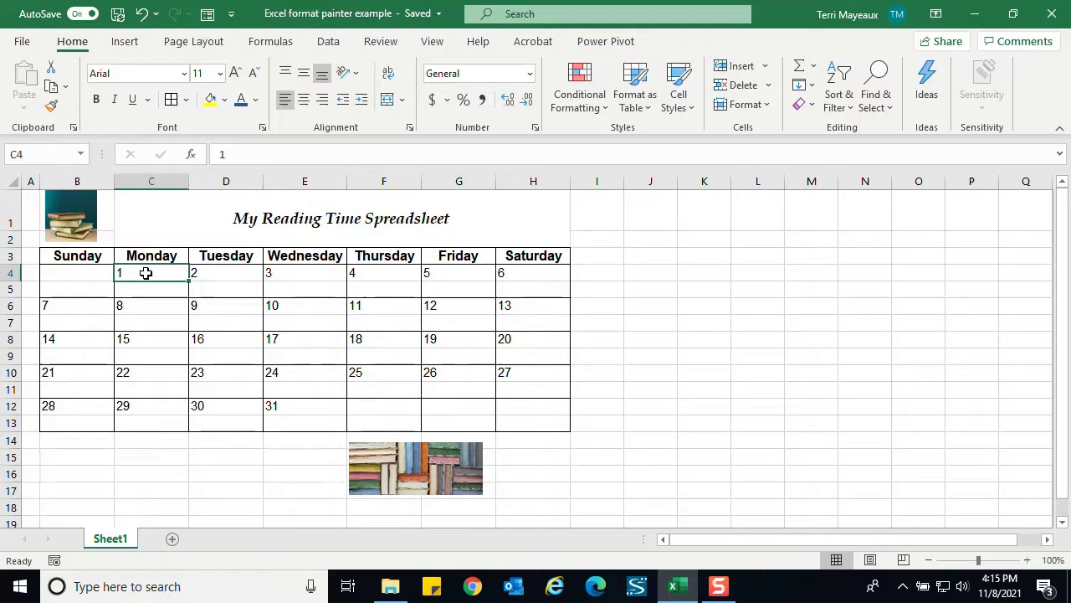
{"action": "left_click", "coordinate": [97, 99]}
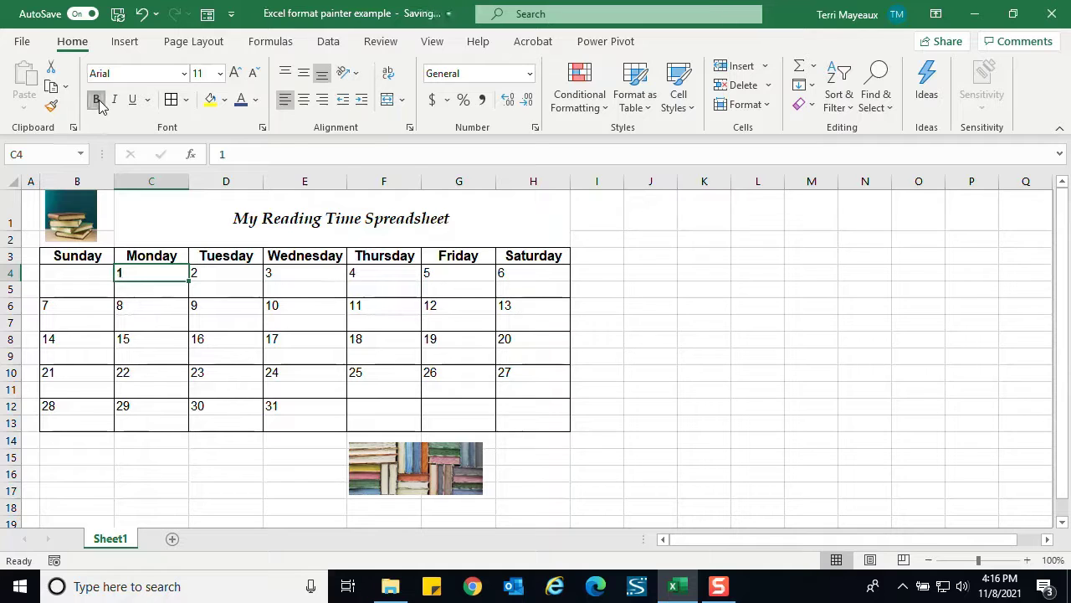
{"action": "left_click", "coordinate": [255, 100]}
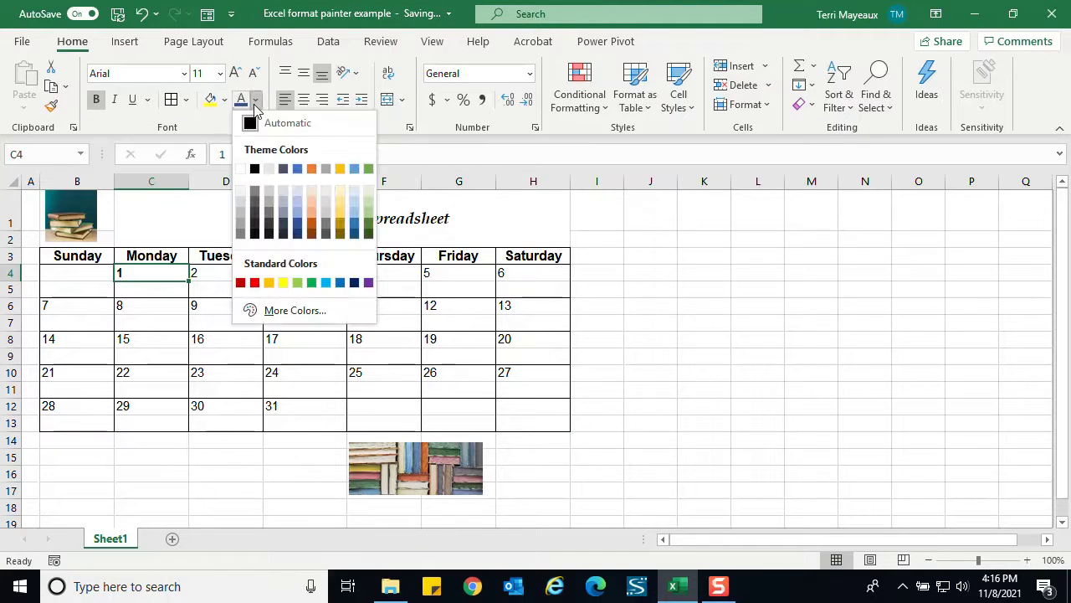
{"action": "left_click", "coordinate": [298, 226]}
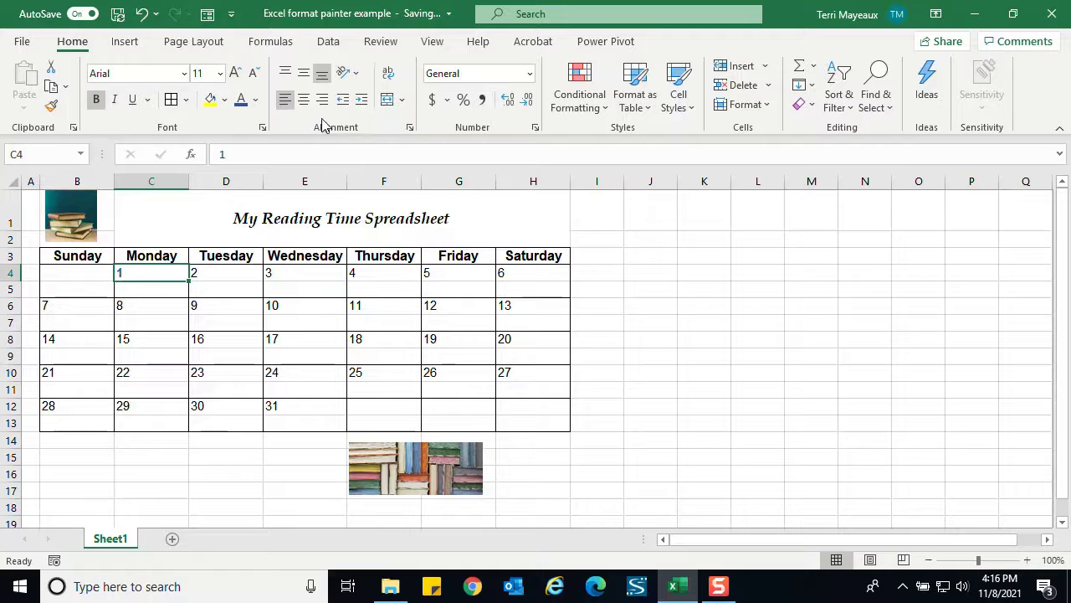
{"action": "left_click", "coordinate": [306, 105]}
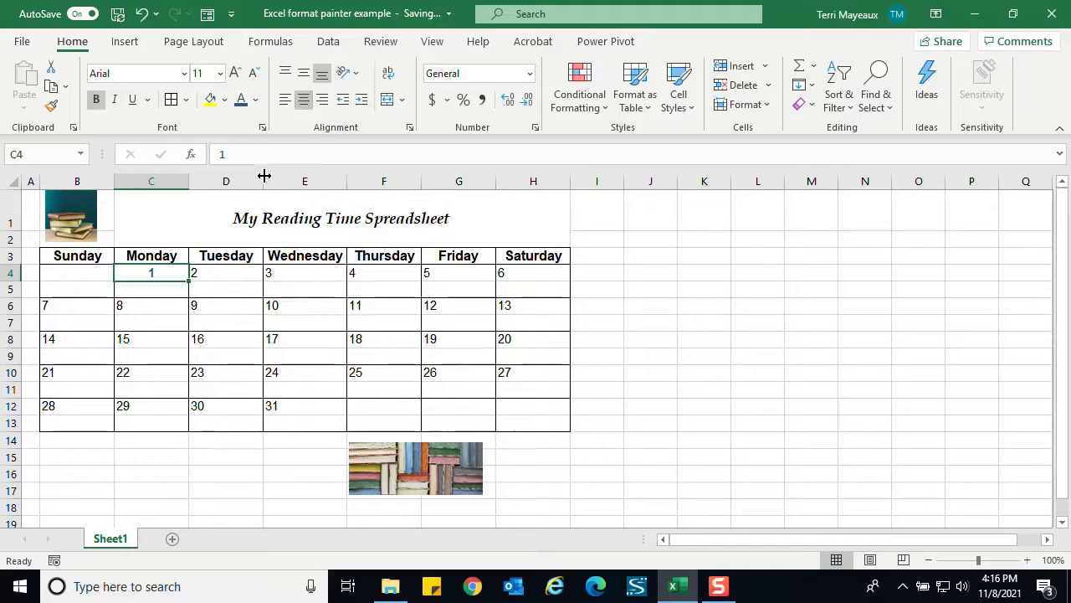
{"action": "left_click", "coordinate": [52, 107]}
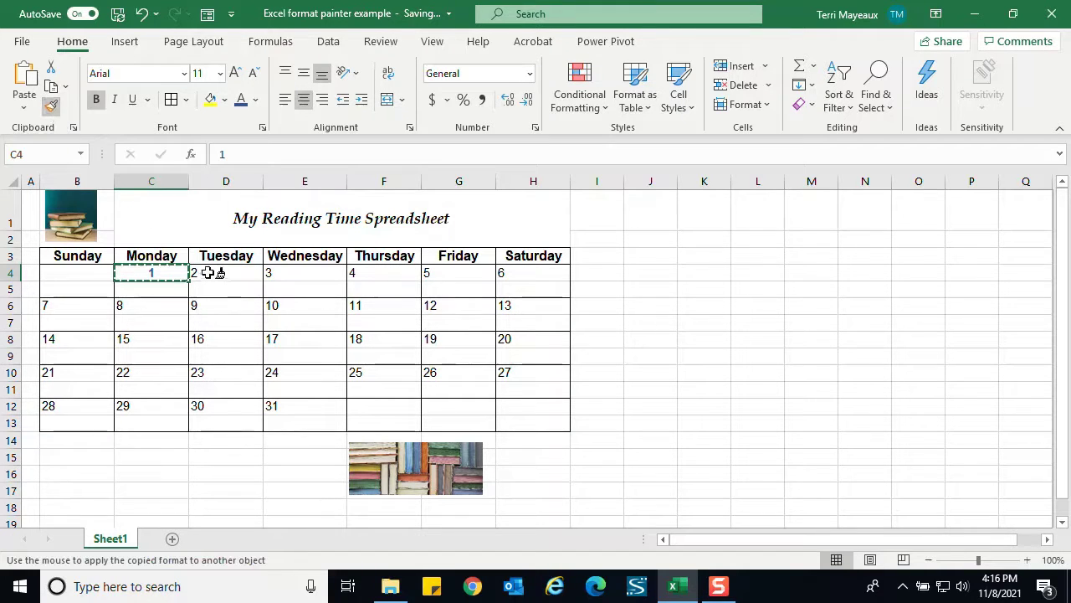
{"action": "left_click_drag", "start_coordinate": [208, 273], "coordinate": [521, 276]}
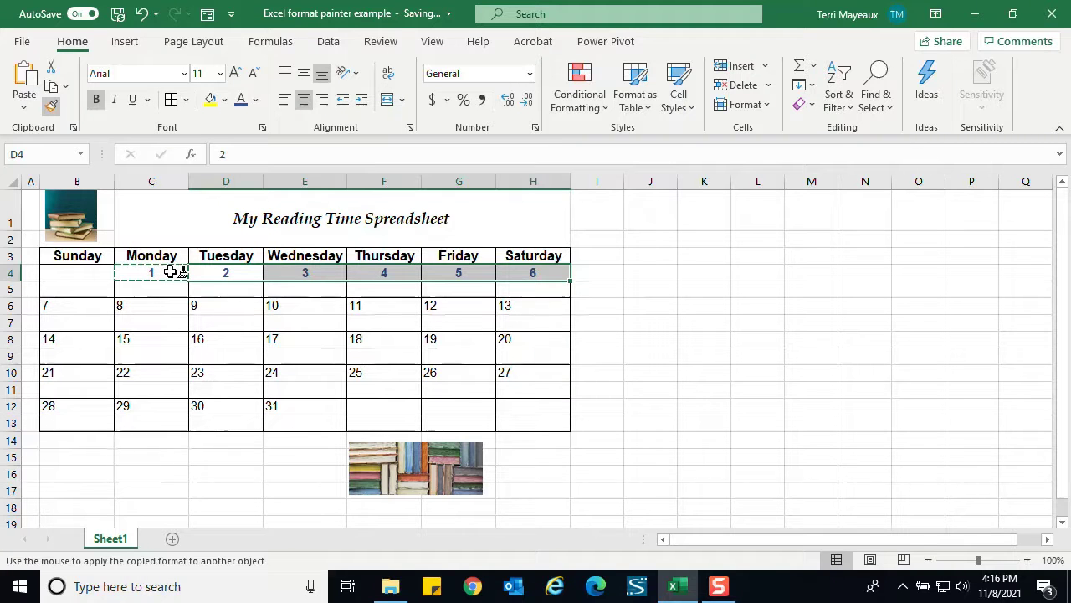
Try painting C4's format down the whole Monday column, C4:C13, and undo it
{"action": "left_click_drag", "start_coordinate": [172, 272], "coordinate": [169, 427]}
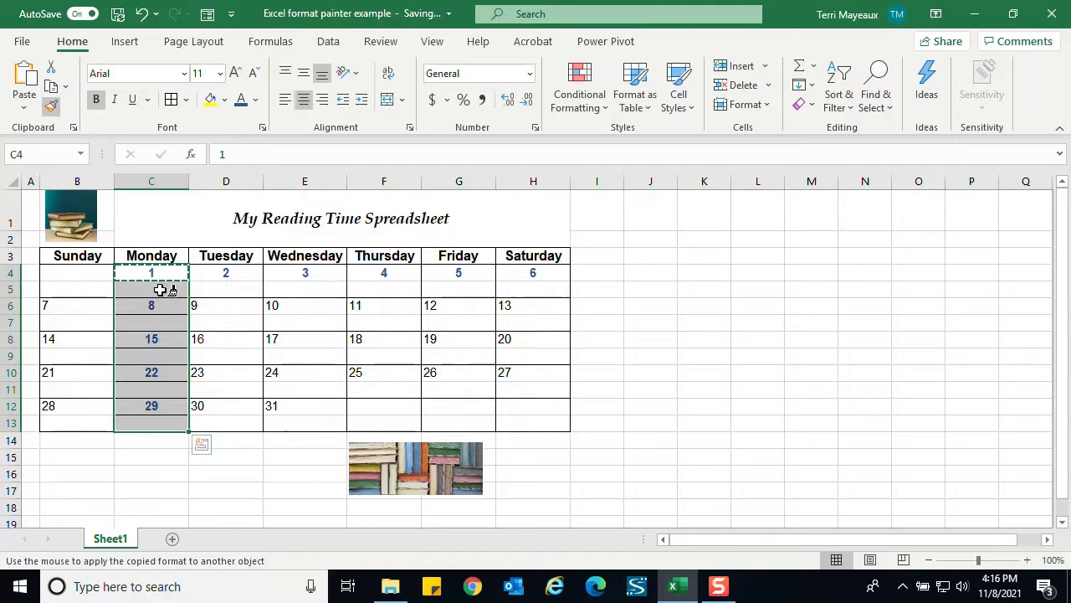
{"action": "left_click", "coordinate": [141, 13]}
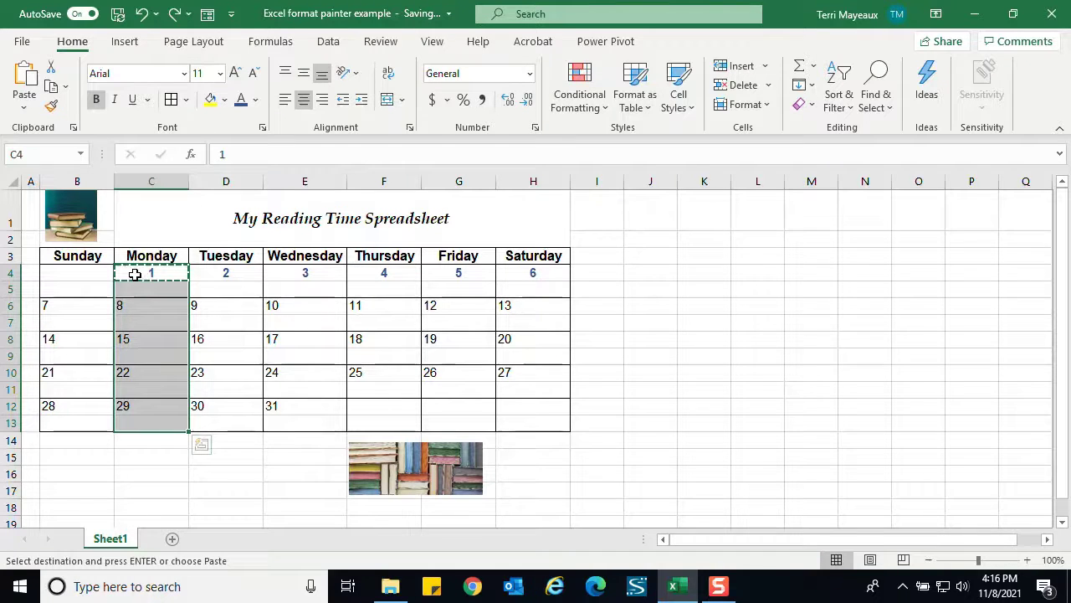
Lock Format Painter on C4's format and paint it onto the date cells in B6:H6, B8:H8, B10:H10 and B12:E12
{"action": "left_click", "coordinate": [133, 272]}
{"action": "left_click", "coordinate": [51, 106]}
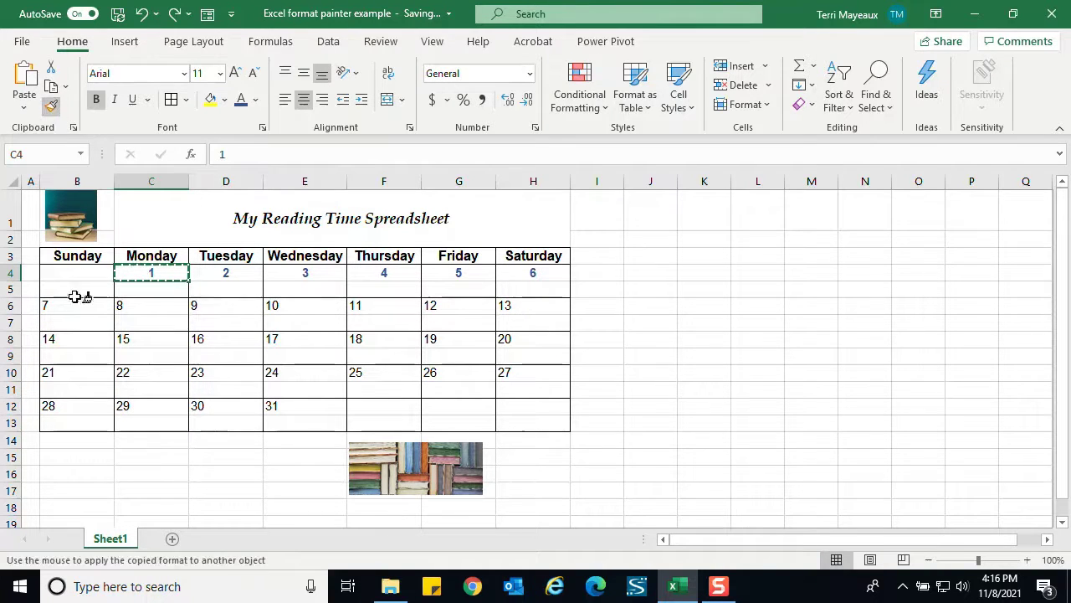
{"action": "left_click_drag", "start_coordinate": [71, 307], "coordinate": [509, 307]}
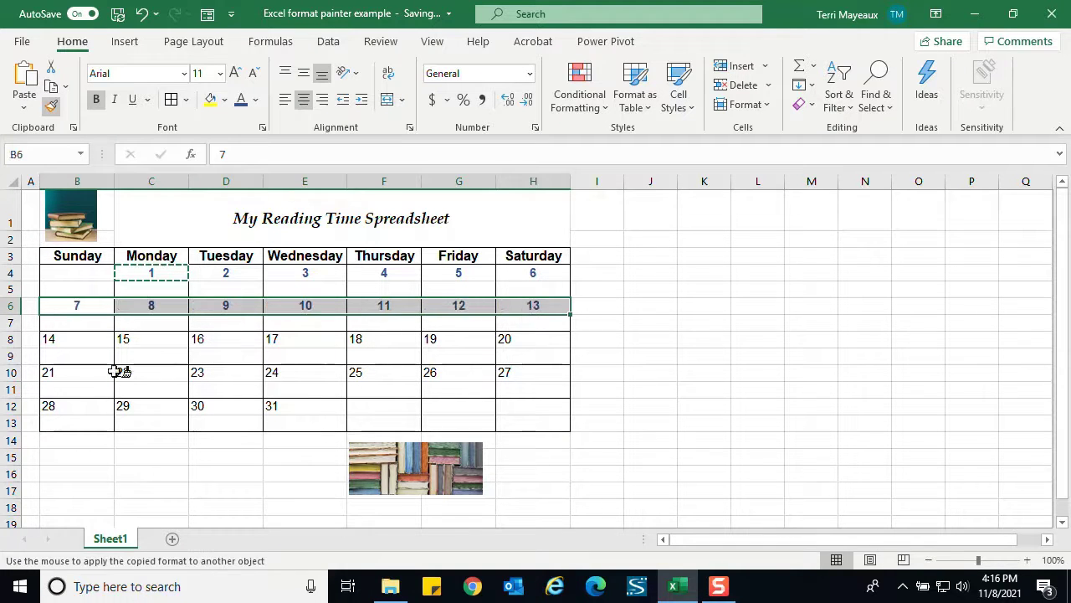
{"action": "left_click_drag", "start_coordinate": [81, 341], "coordinate": [507, 343]}
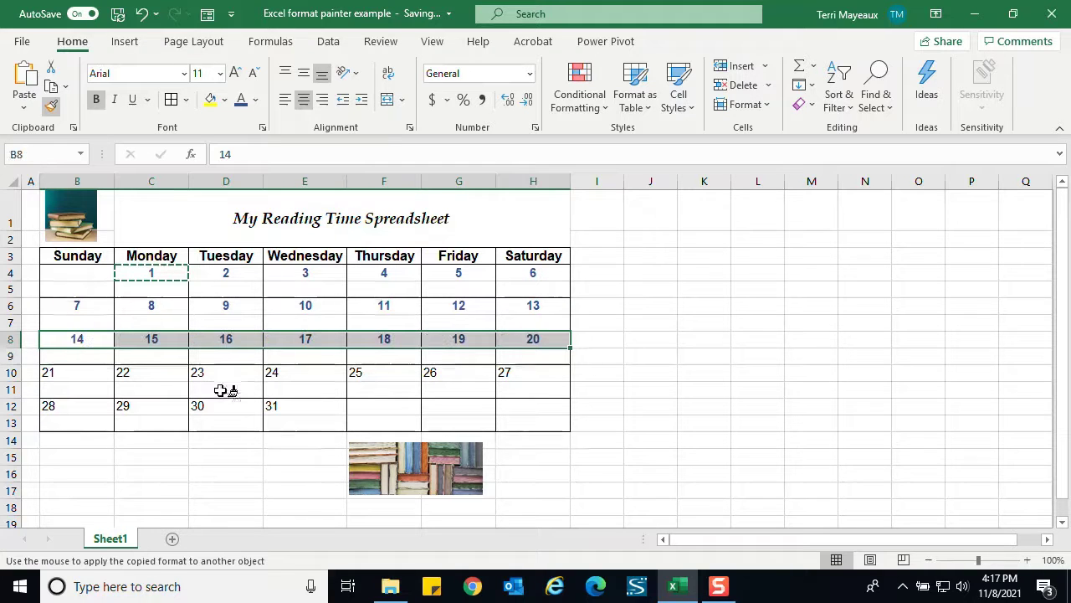
{"action": "left_click", "coordinate": [100, 375]}
{"action": "left_click_drag", "start_coordinate": [126, 371], "coordinate": [502, 371]}
{"action": "left_click_drag", "start_coordinate": [88, 407], "coordinate": [280, 407]}
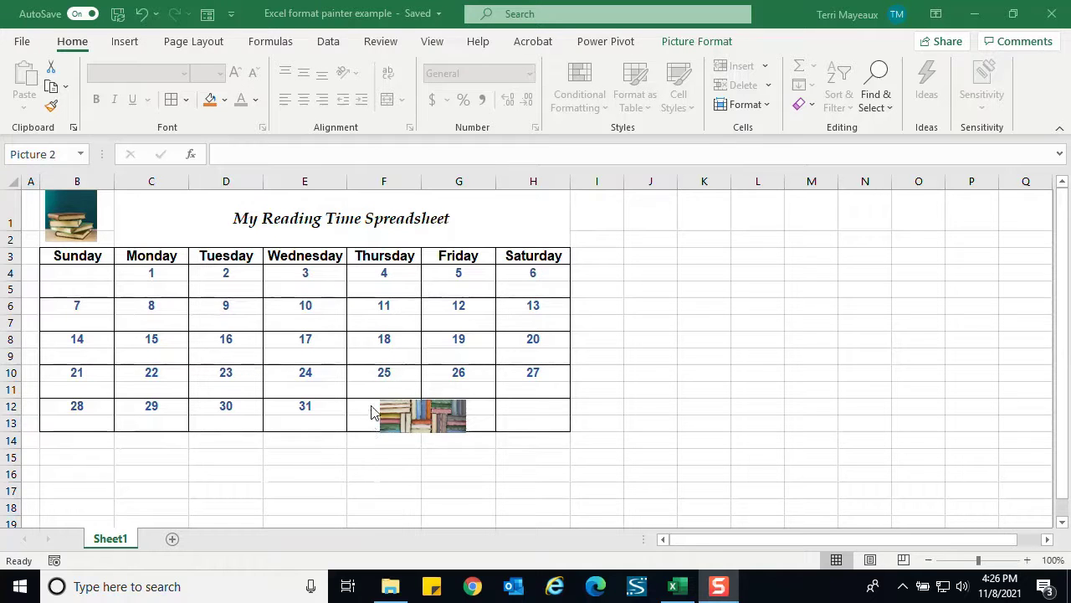
Try a black beveled reflection style on the book-stack picture with a taller row 2, and undo both changes
{"action": "left_click", "coordinate": [88, 219]}
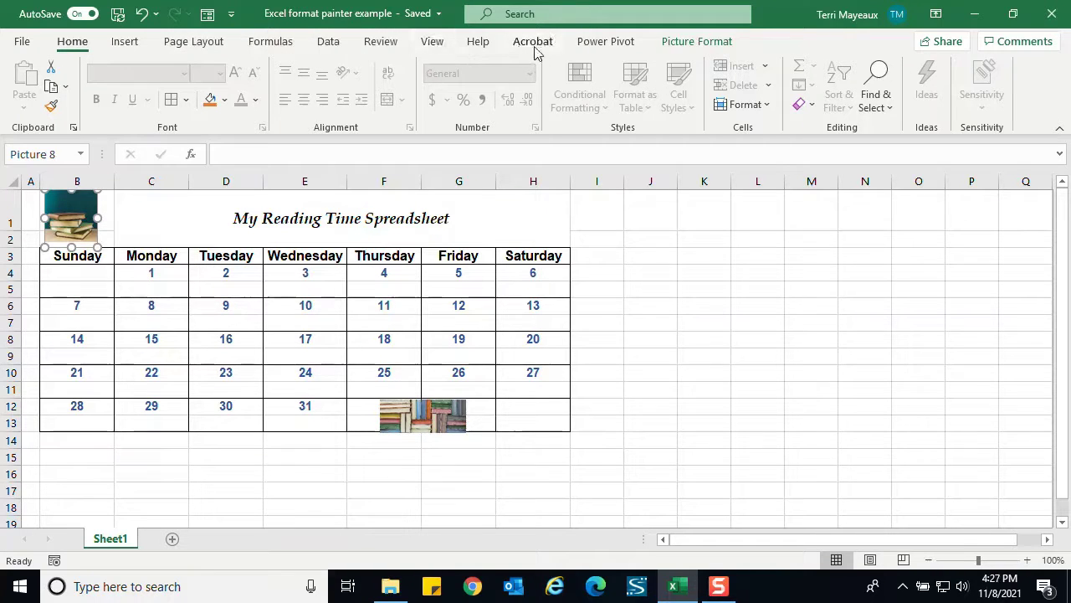
{"action": "left_click", "coordinate": [695, 41]}
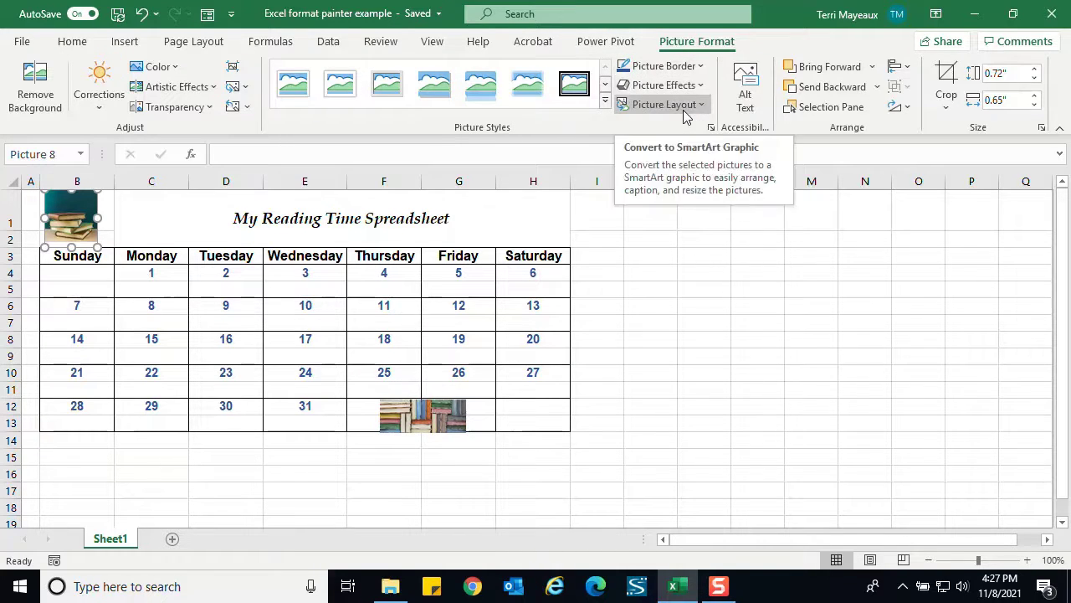
{"action": "left_click", "coordinate": [604, 101]}
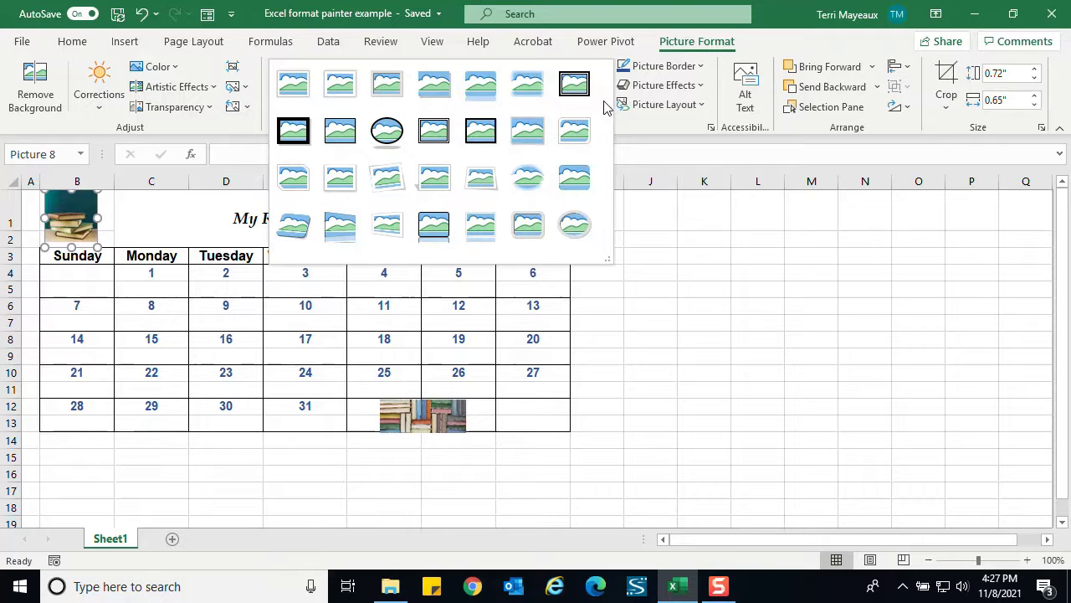
{"action": "left_click", "coordinate": [437, 230]}
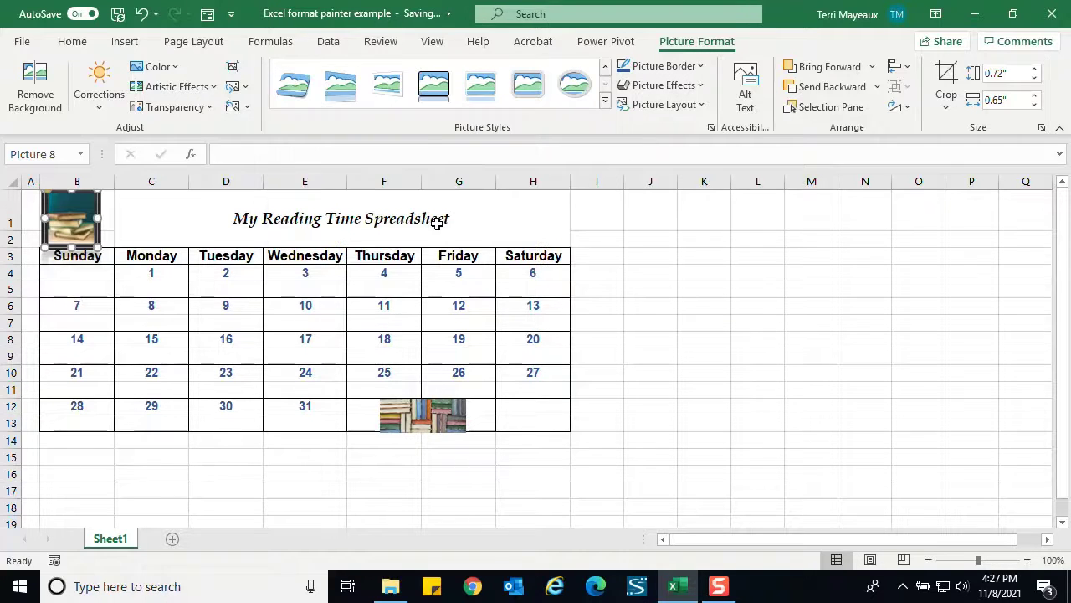
{"action": "left_click", "coordinate": [104, 472]}
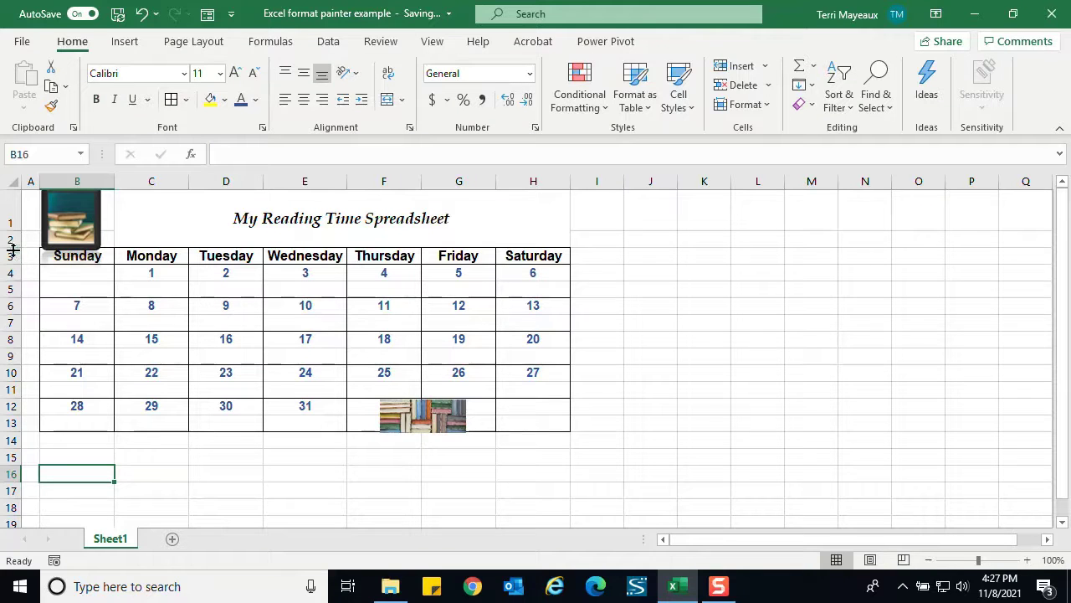
{"action": "left_click_drag", "start_coordinate": [12, 249], "coordinate": [10, 265]}
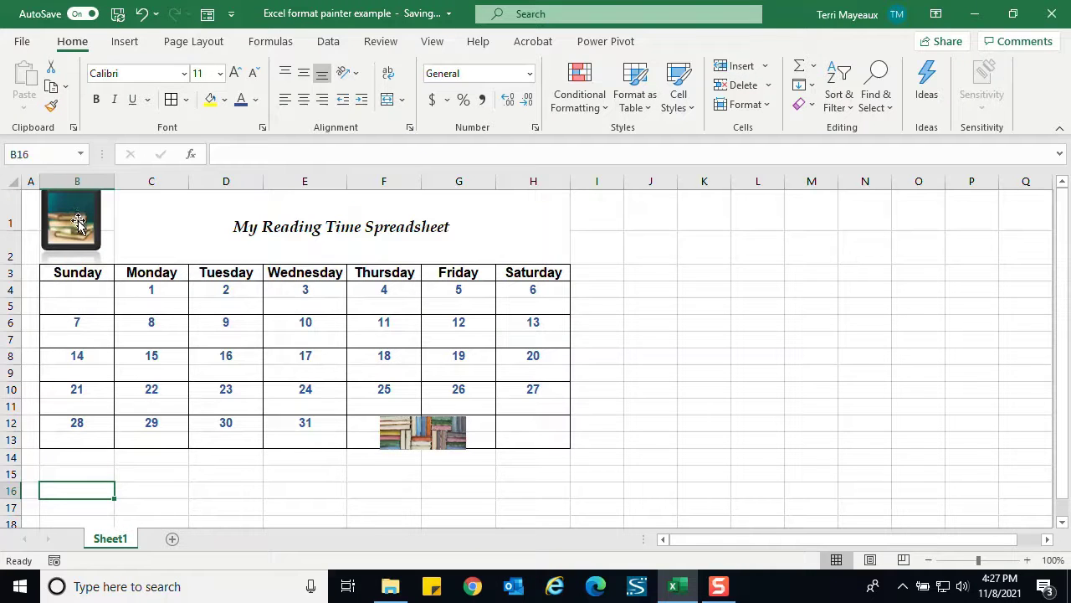
{"action": "left_click", "coordinate": [142, 15]}
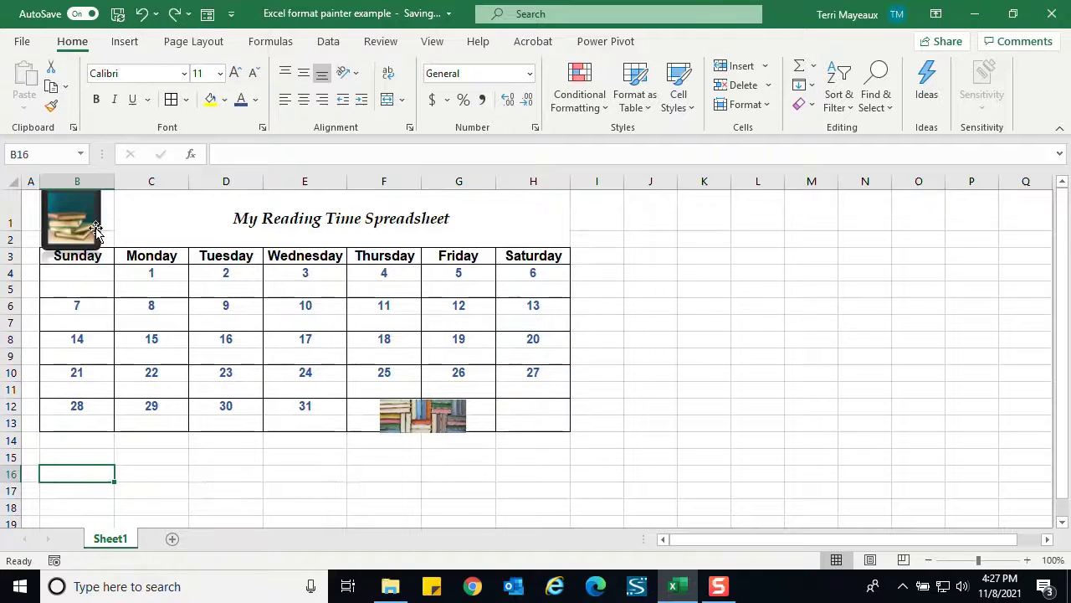
{"action": "left_click", "coordinate": [142, 14]}
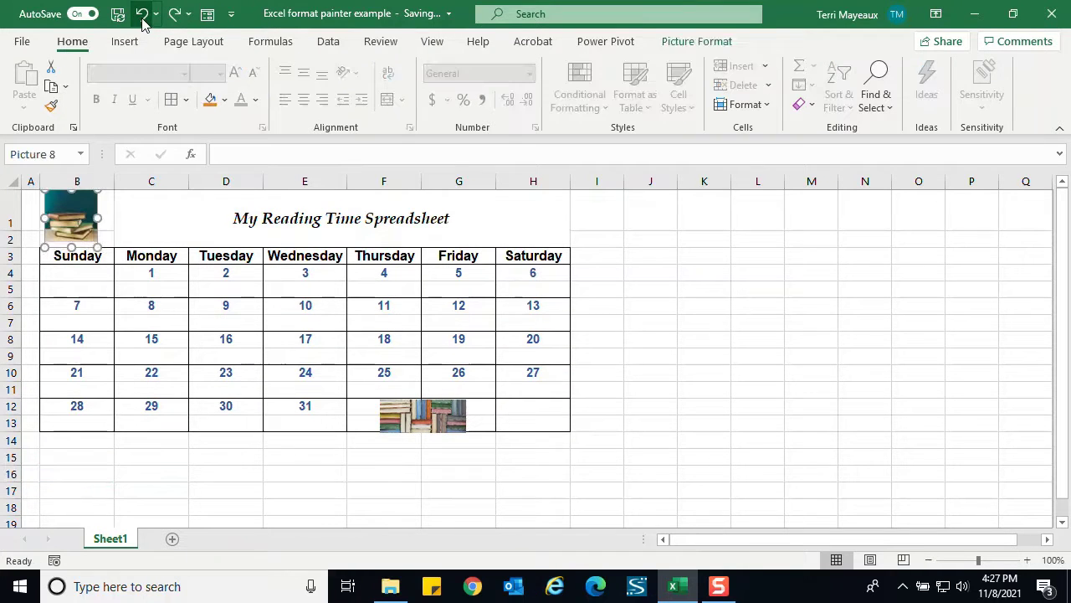
Give the book-stack picture beside the title a dark blue border with a 2¼ pt weight
{"action": "left_click", "coordinate": [698, 44]}
{"action": "left_click", "coordinate": [688, 66]}
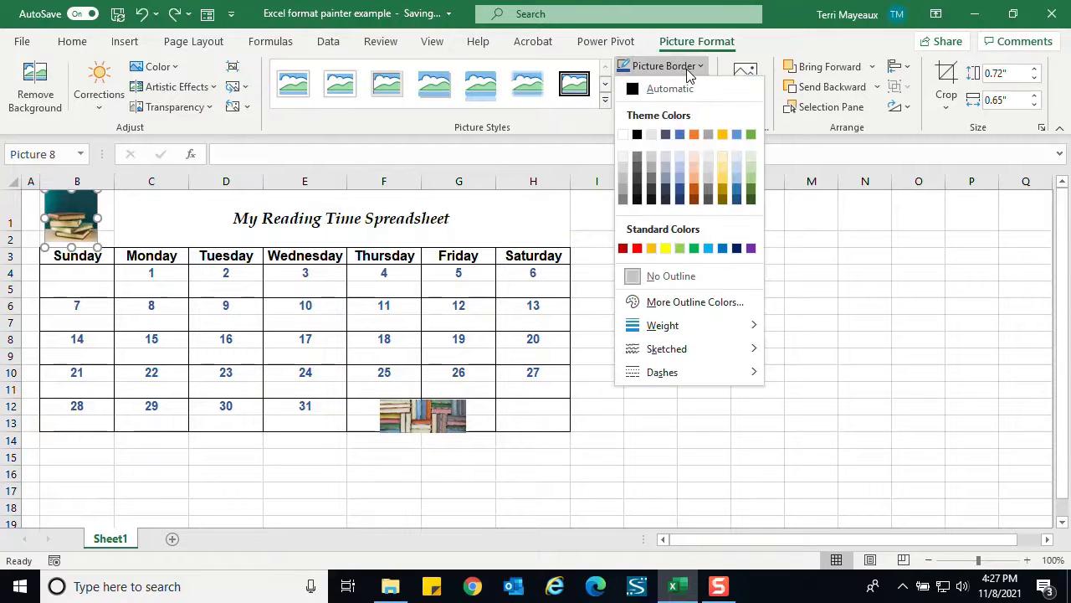
{"action": "left_click", "coordinate": [680, 196]}
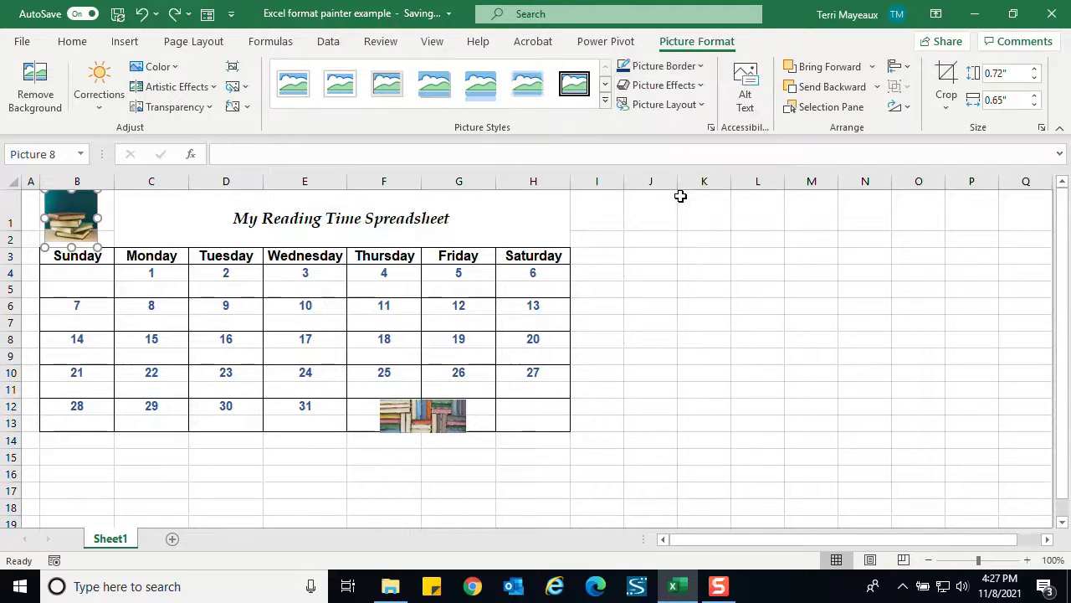
{"action": "left_click", "coordinate": [699, 66]}
{"action": "mouse_move", "coordinate": [673, 331]}
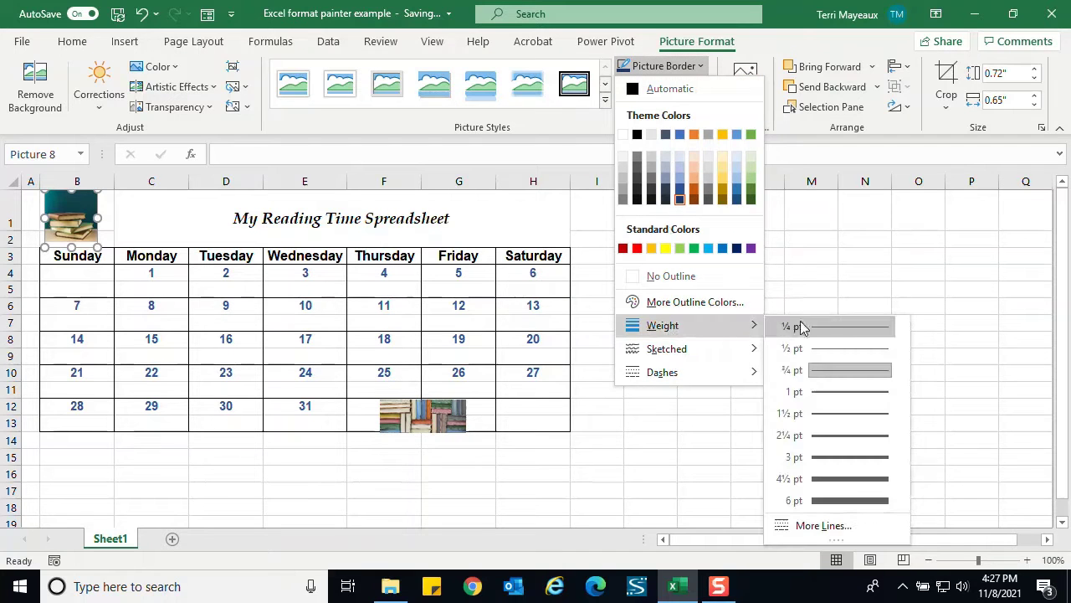
{"action": "left_click", "coordinate": [845, 435]}
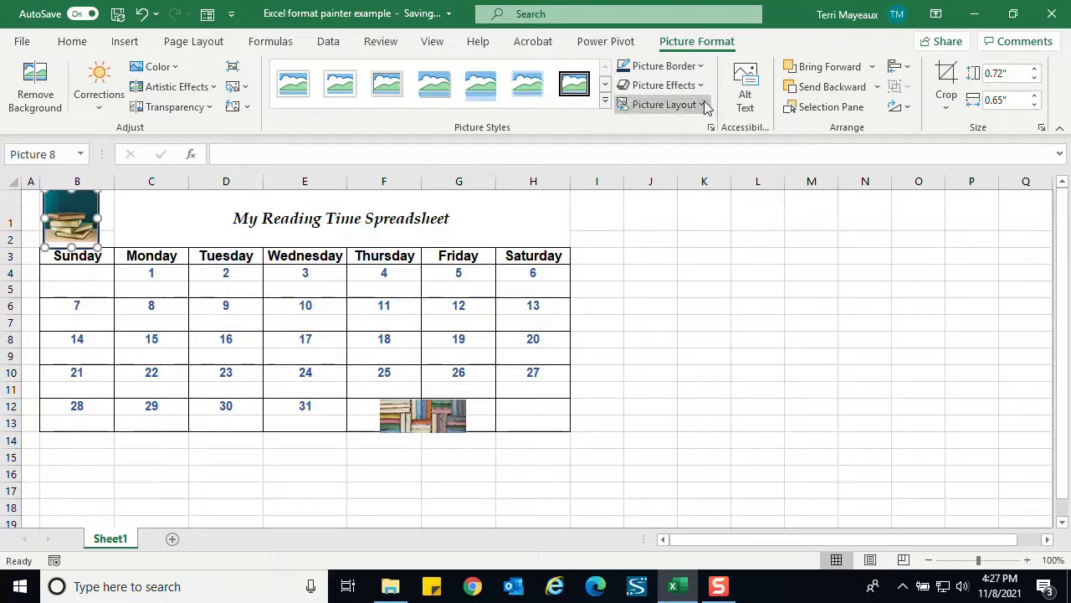
Add the first outer shadow effect to the book-stack picture and make row 2 slightly taller to clear its lower edge
{"action": "left_click", "coordinate": [693, 87]}
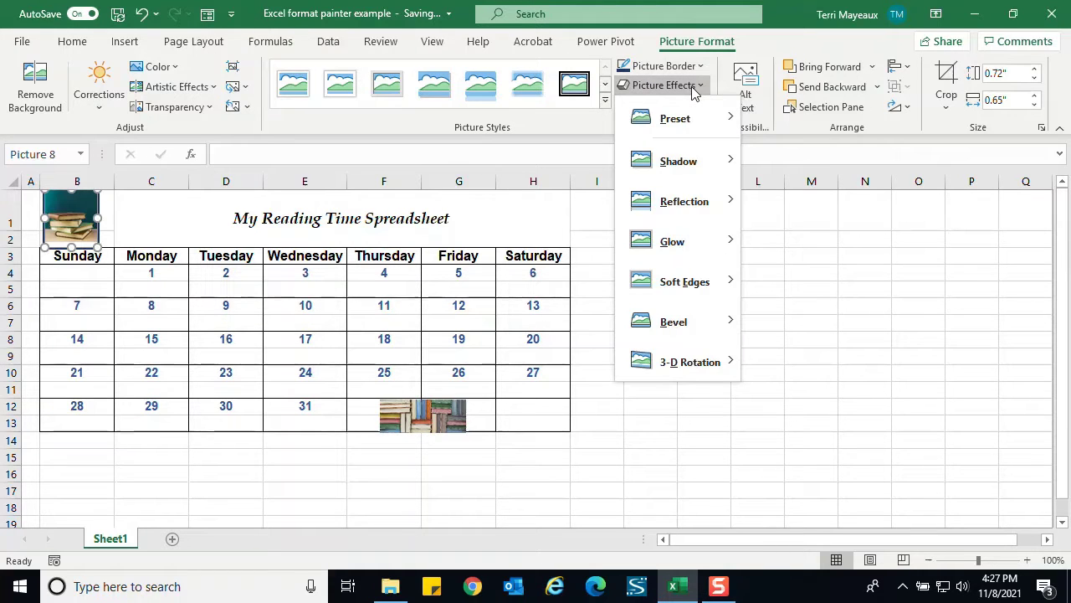
{"action": "mouse_move", "coordinate": [695, 170]}
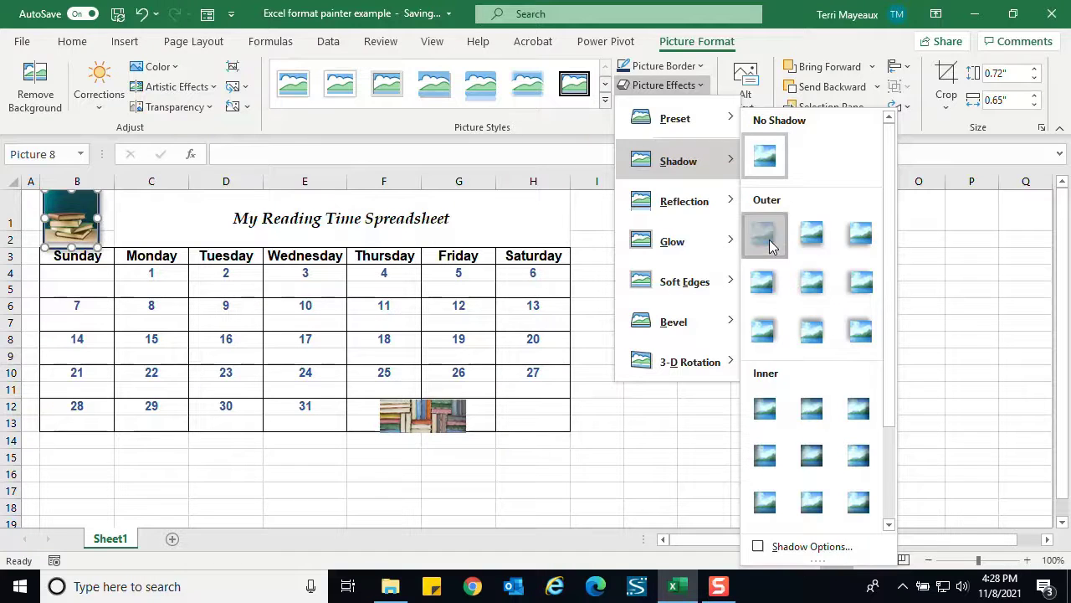
{"action": "left_click", "coordinate": [769, 239]}
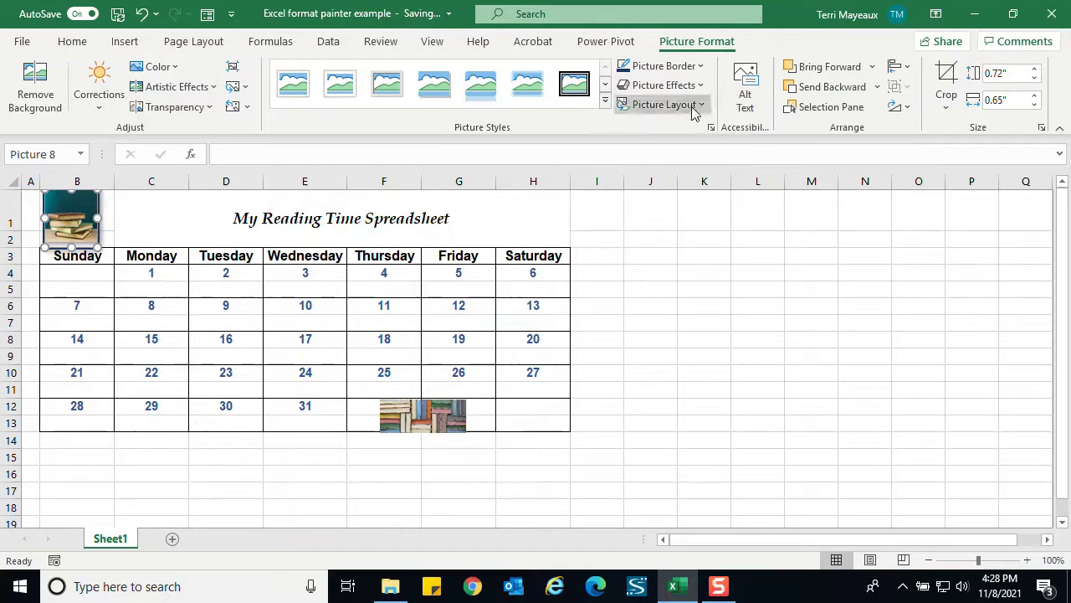
{"action": "left_click", "coordinate": [102, 450]}
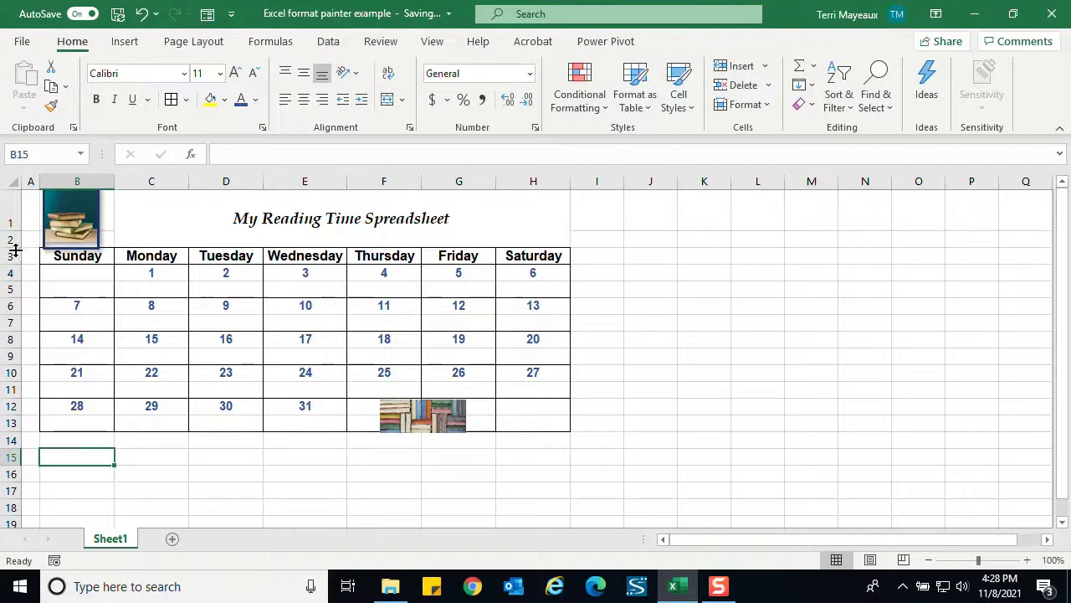
{"action": "left_click_drag", "start_coordinate": [10, 245], "coordinate": [10, 257]}
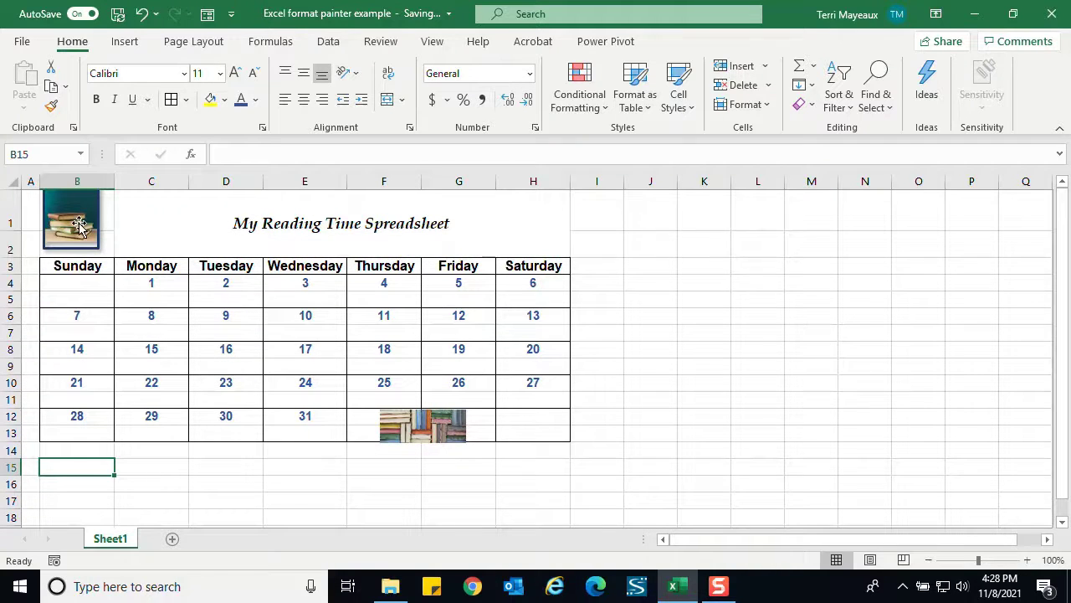
Copy the book-stack picture's border and shadow with Format Painter onto the bookshelf picture in the last calendar week
{"action": "left_click", "coordinate": [79, 224]}
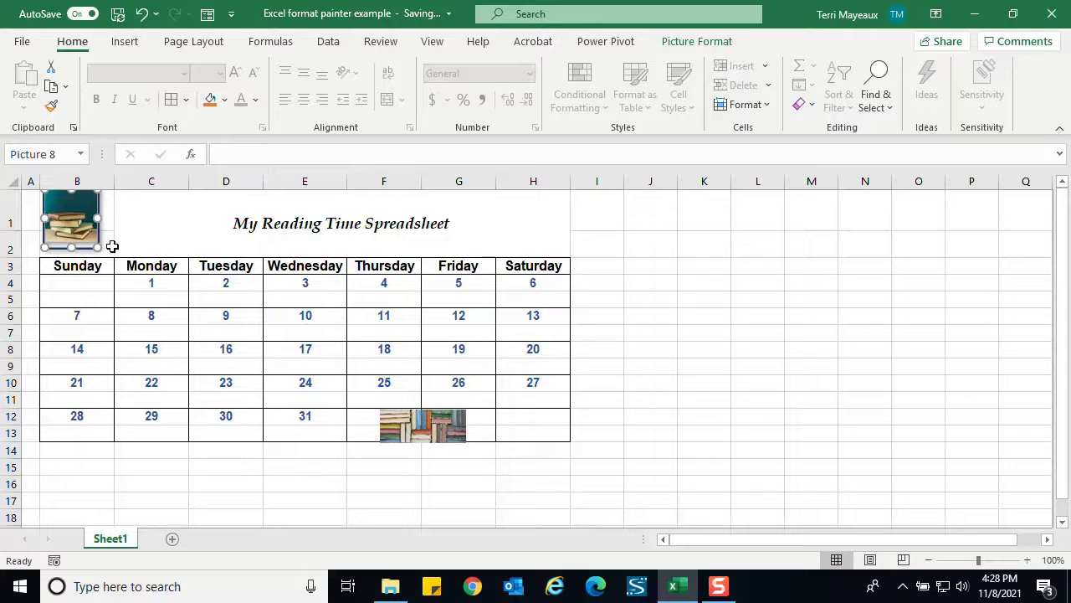
{"action": "left_click", "coordinate": [51, 106]}
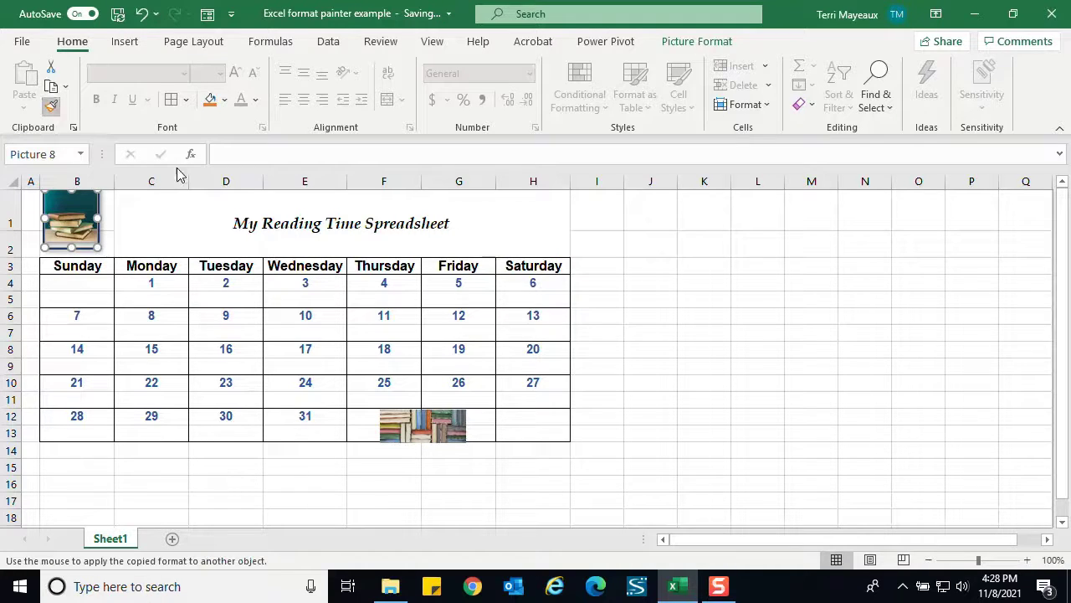
{"action": "left_click", "coordinate": [419, 425]}
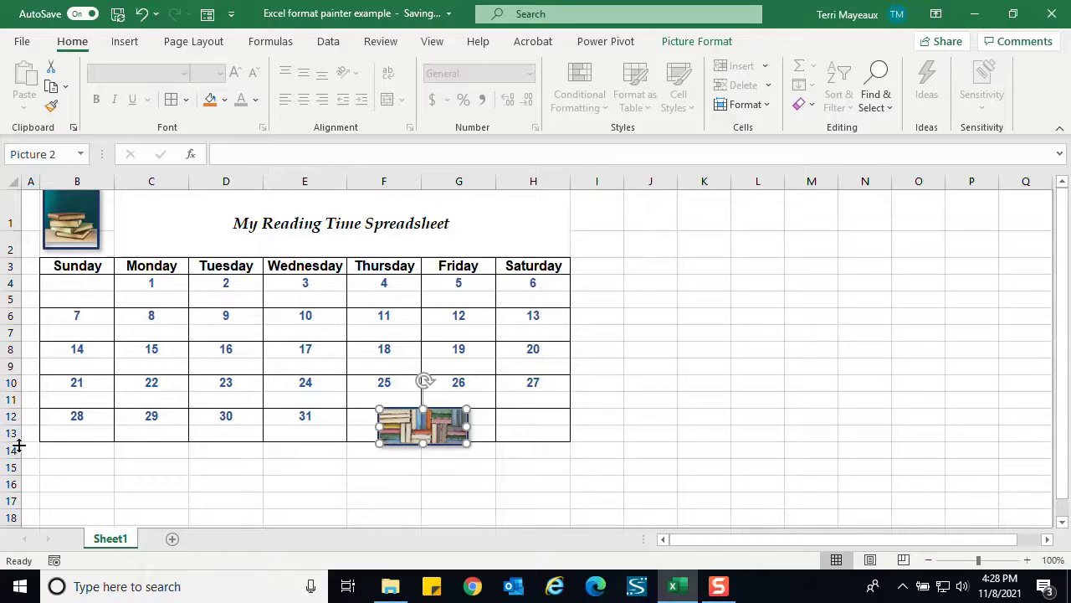
Make row 13 taller, then enlarge the bookshelf picture and reposition it within F12:G13
{"action": "left_click_drag", "start_coordinate": [16, 441], "coordinate": [15, 458]}
{"action": "left_click", "coordinate": [512, 482]}
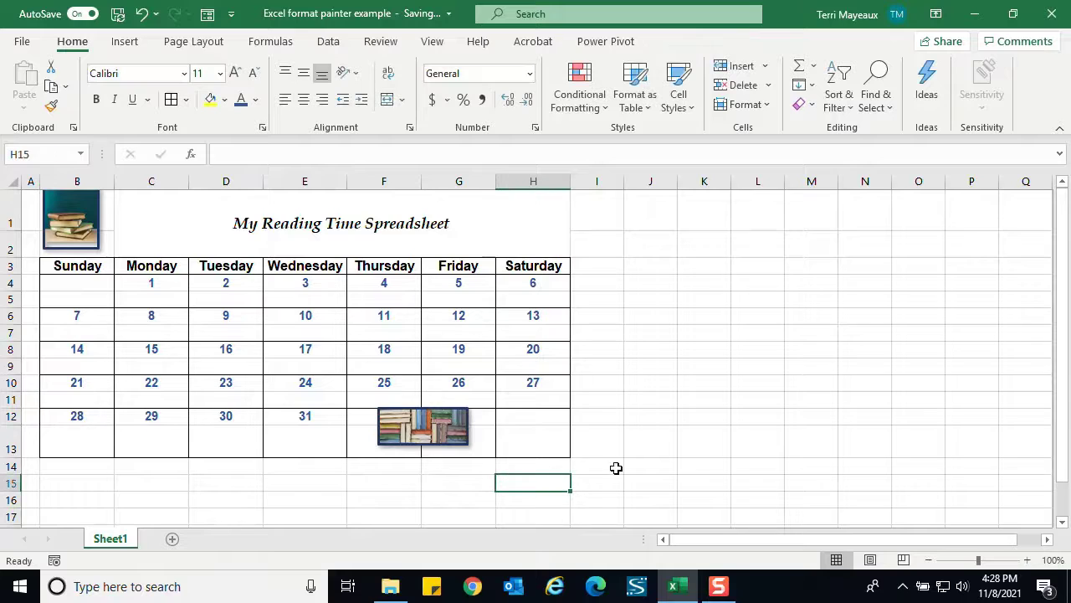
{"action": "left_click", "coordinate": [431, 439]}
{"action": "left_click_drag", "start_coordinate": [469, 444], "coordinate": [496, 454]}
{"action": "left_click_drag", "start_coordinate": [438, 429], "coordinate": [425, 427]}
{"action": "left_click", "coordinate": [610, 411]}
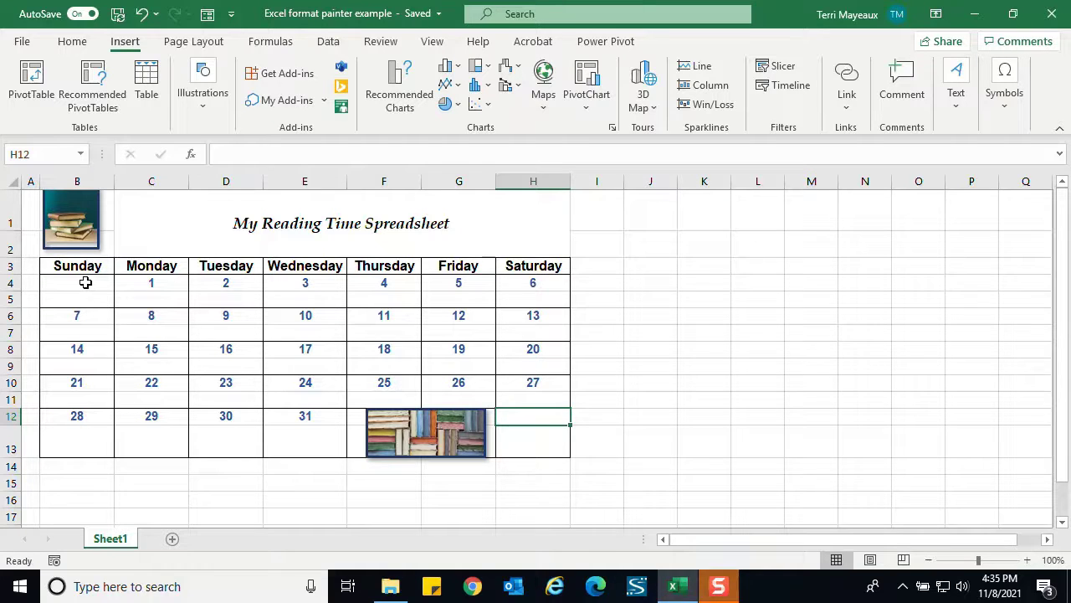
Merge cells B4:B5 without centering and copy the merged format to H12:H13 with Format Painter
{"action": "left_click_drag", "start_coordinate": [79, 285], "coordinate": [76, 298]}
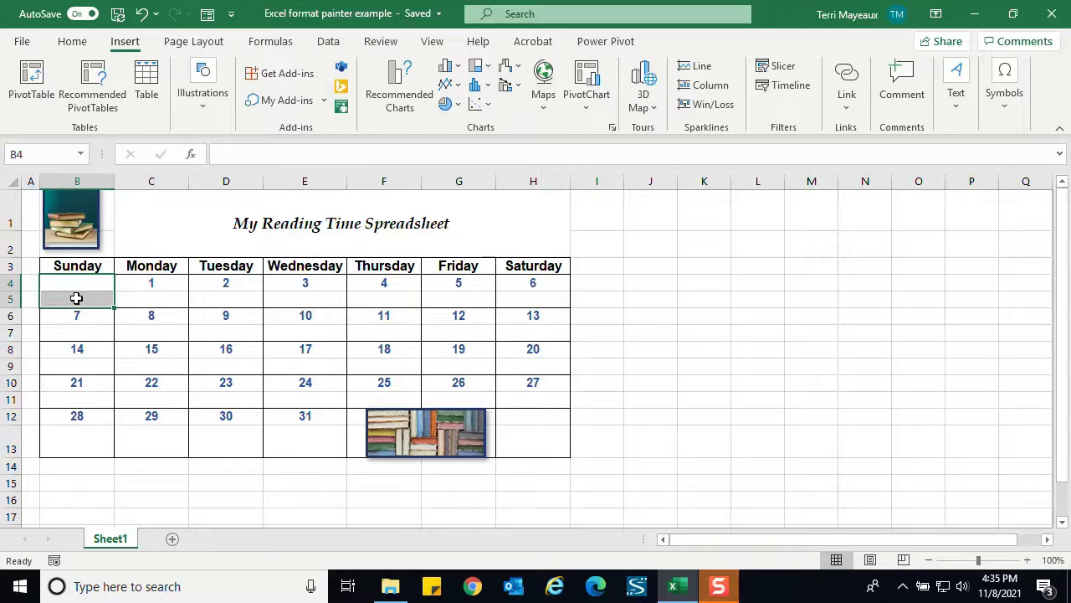
{"action": "left_click", "coordinate": [73, 41]}
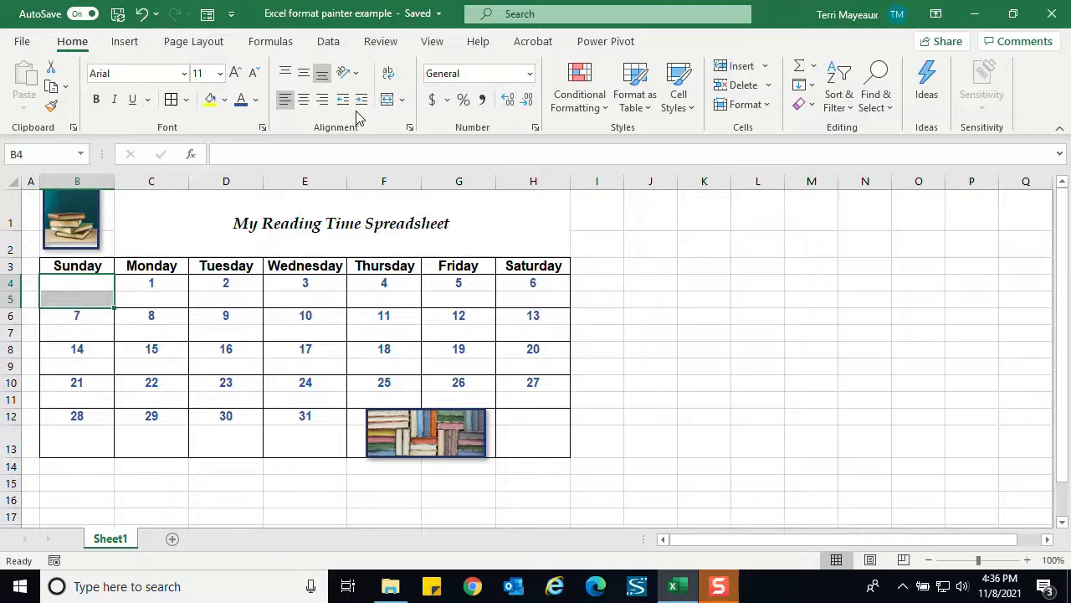
{"action": "left_click", "coordinate": [404, 102]}
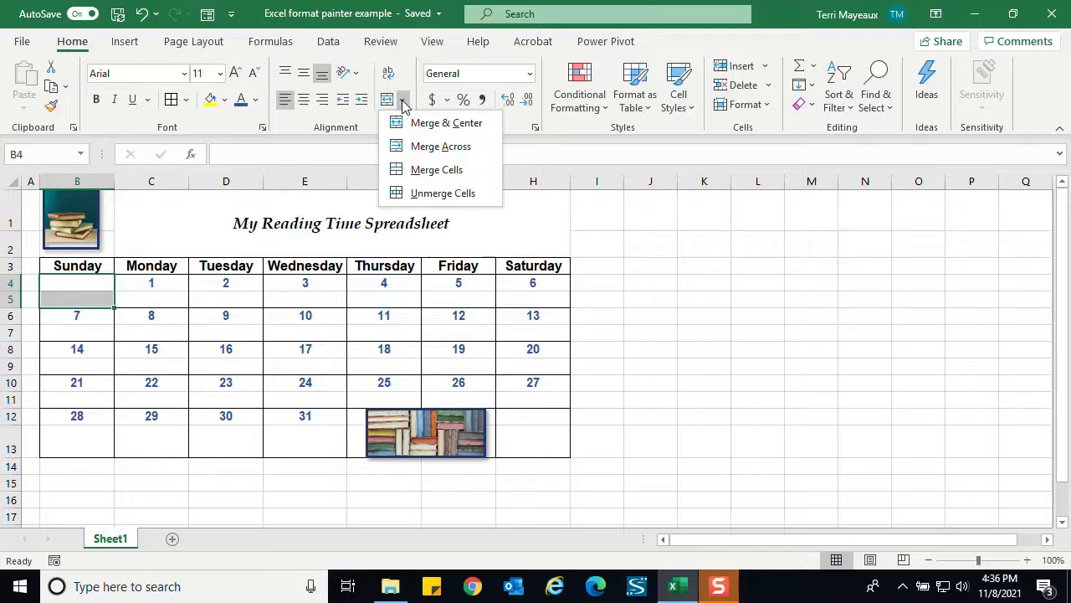
{"action": "left_click", "coordinate": [426, 171]}
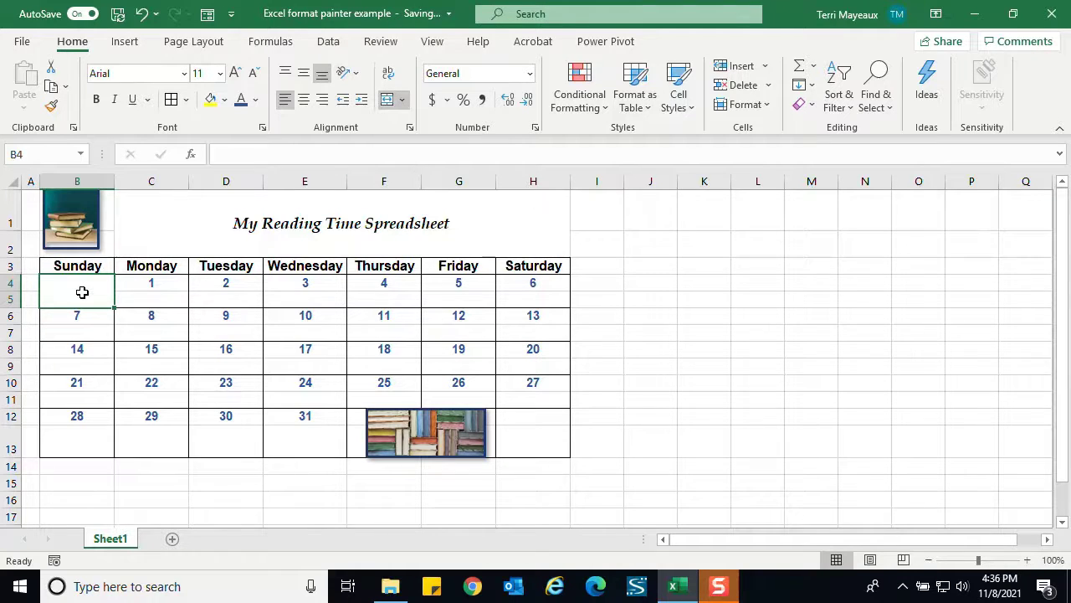
{"action": "left_click", "coordinate": [51, 109]}
{"action": "left_click_drag", "start_coordinate": [531, 419], "coordinate": [536, 435]}
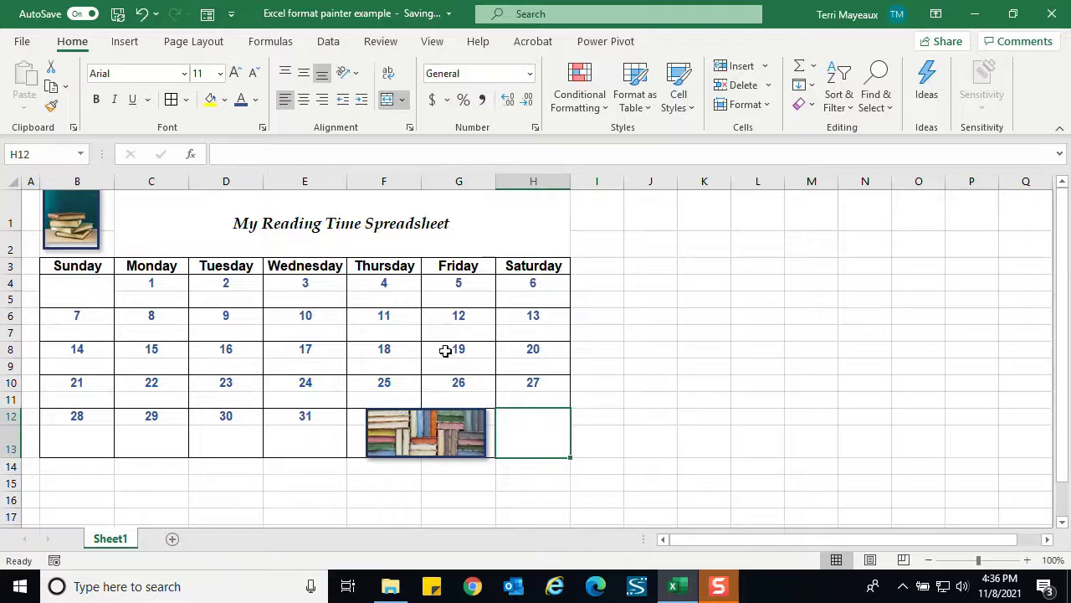
Search the icon library for "books" and insert the solid open-book icon with radiating sparkles at cell B4
{"action": "left_click", "coordinate": [88, 290]}
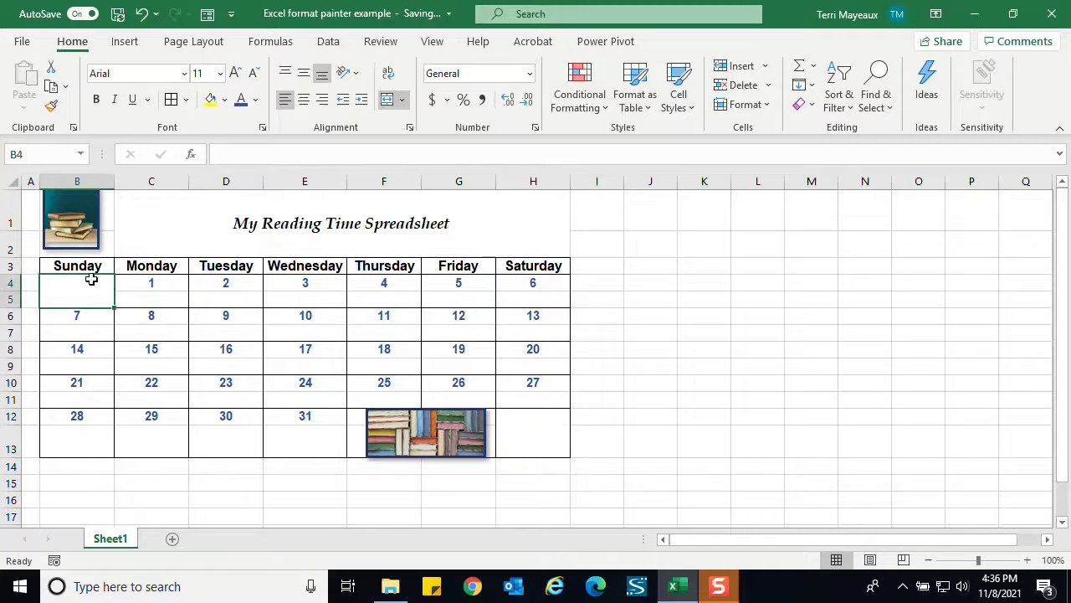
{"action": "left_click", "coordinate": [123, 46]}
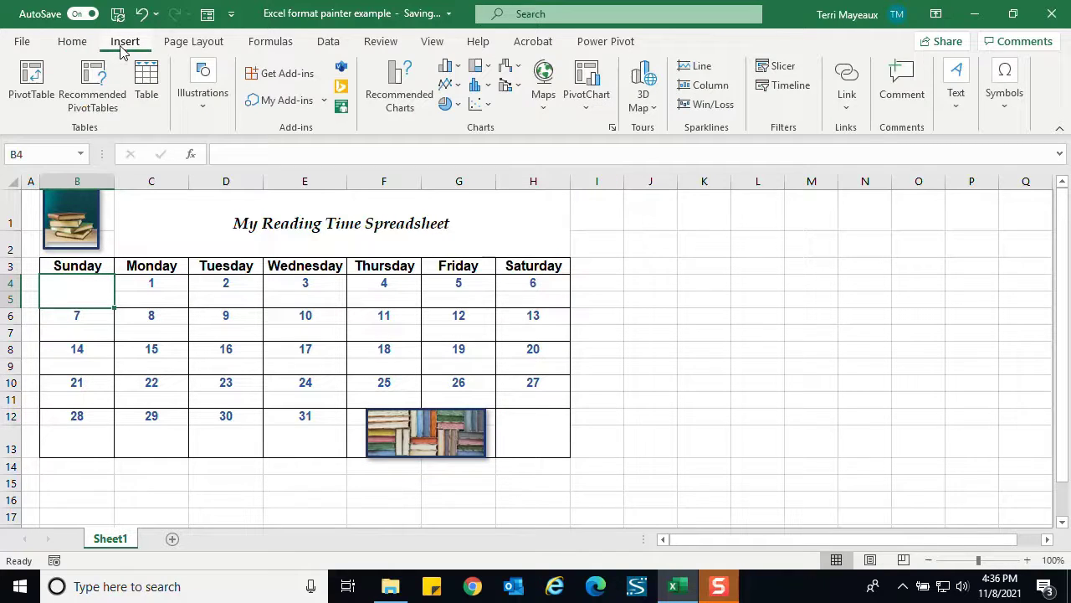
{"action": "left_click", "coordinate": [205, 109]}
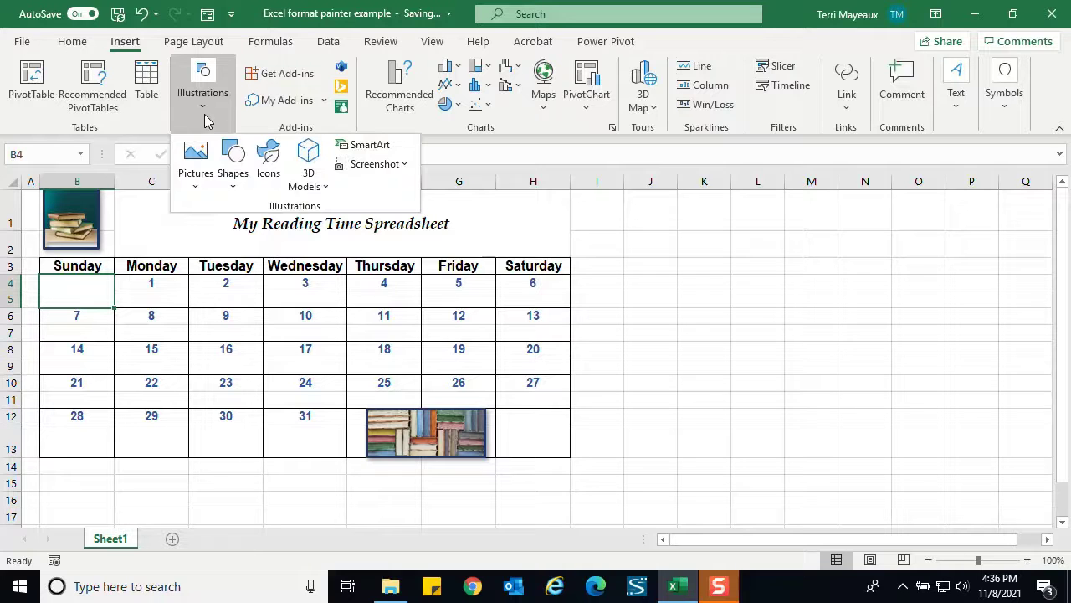
{"action": "left_click", "coordinate": [270, 168]}
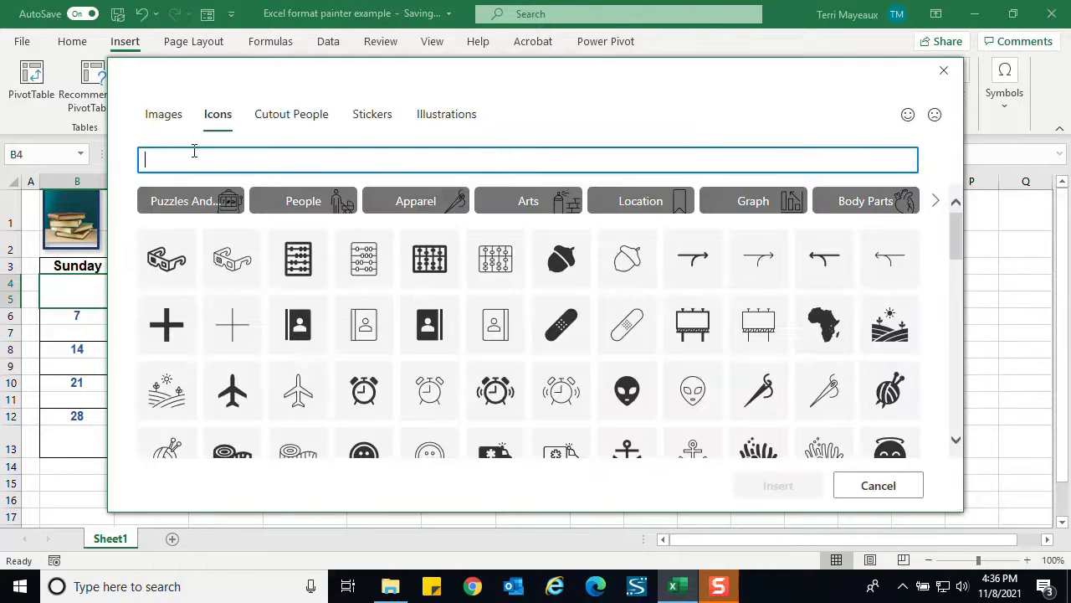
{"action": "type", "text": "boo"}
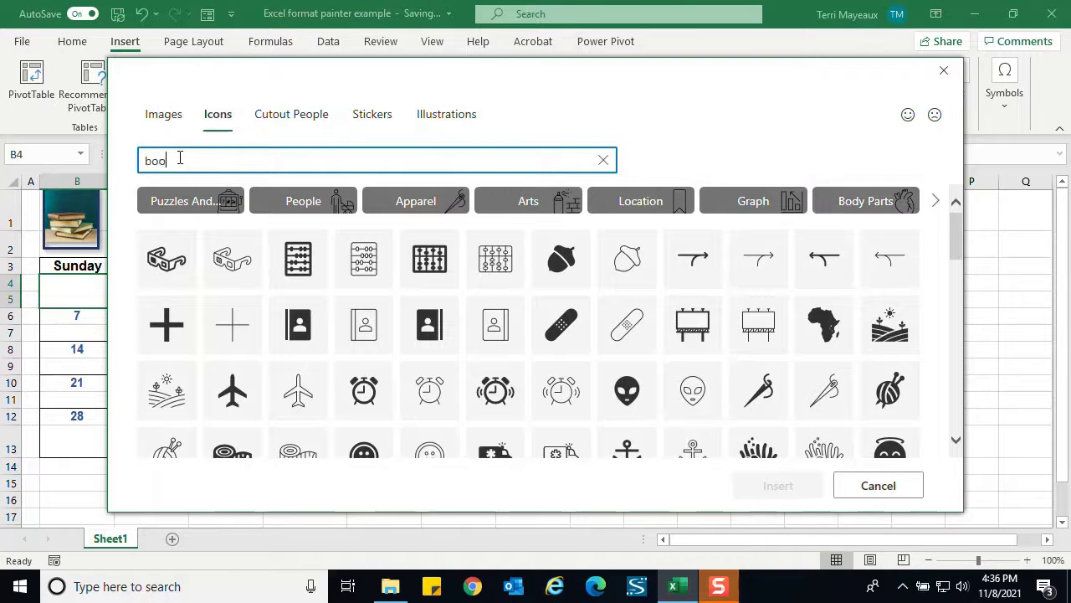
{"action": "type", "text": "ks"}
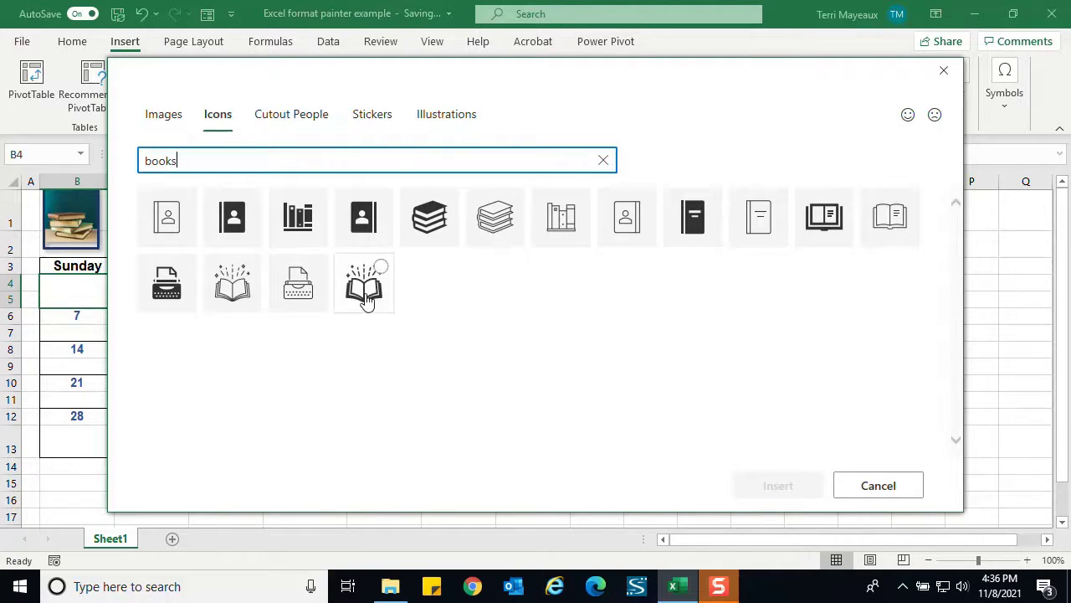
{"action": "left_click", "coordinate": [366, 289]}
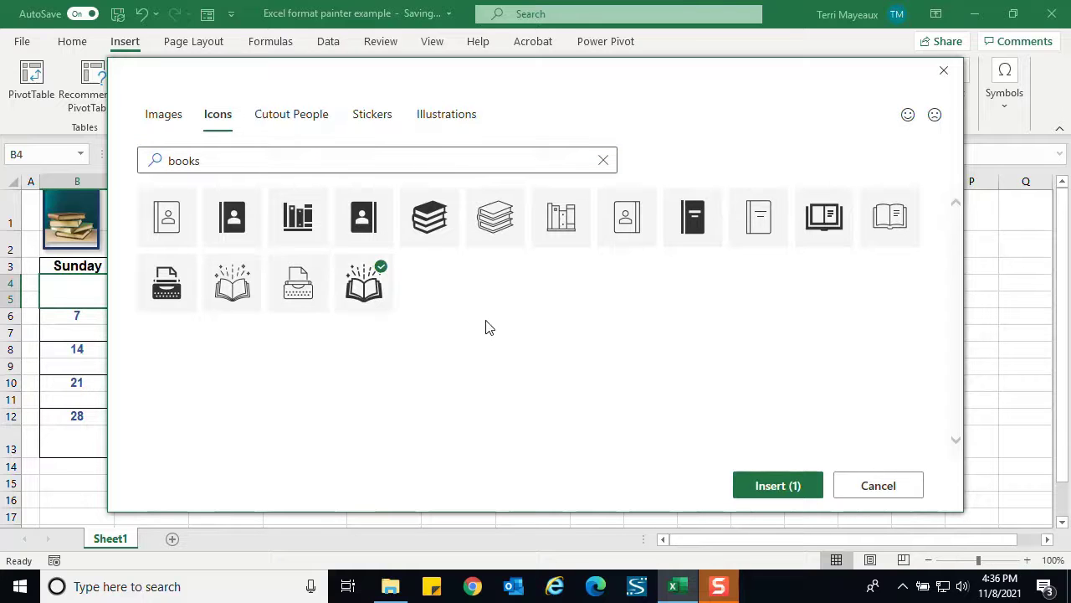
{"action": "left_click", "coordinate": [794, 485]}
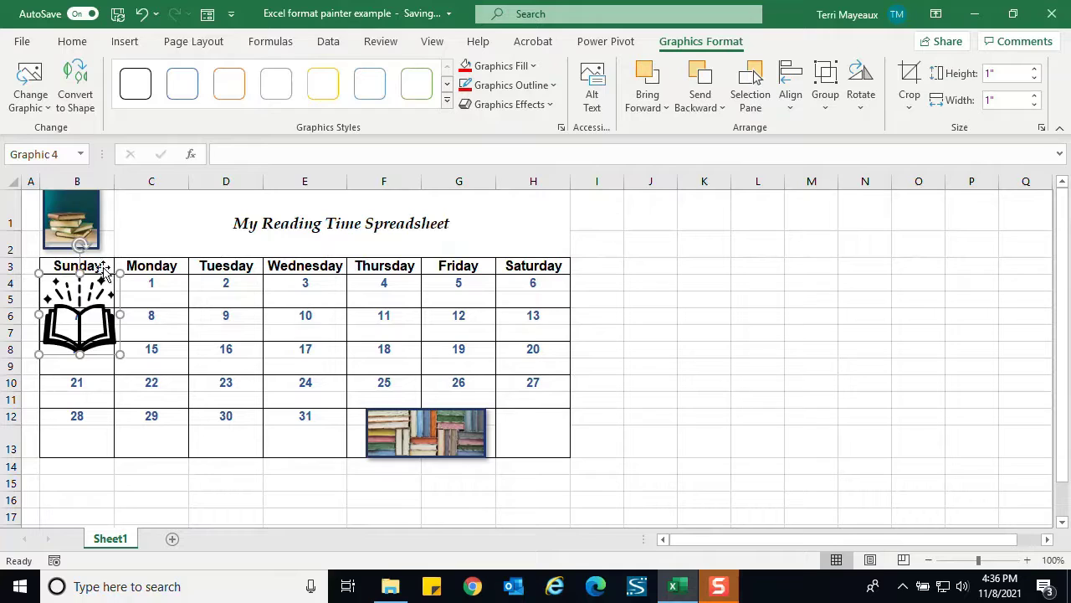
Fit the open-book icon into the blank Sunday cell at 0.52" square with row 5 slightly taller, and fill it with a dark blue theme color
{"action": "left_click_drag", "start_coordinate": [119, 273], "coordinate": [77, 284]}
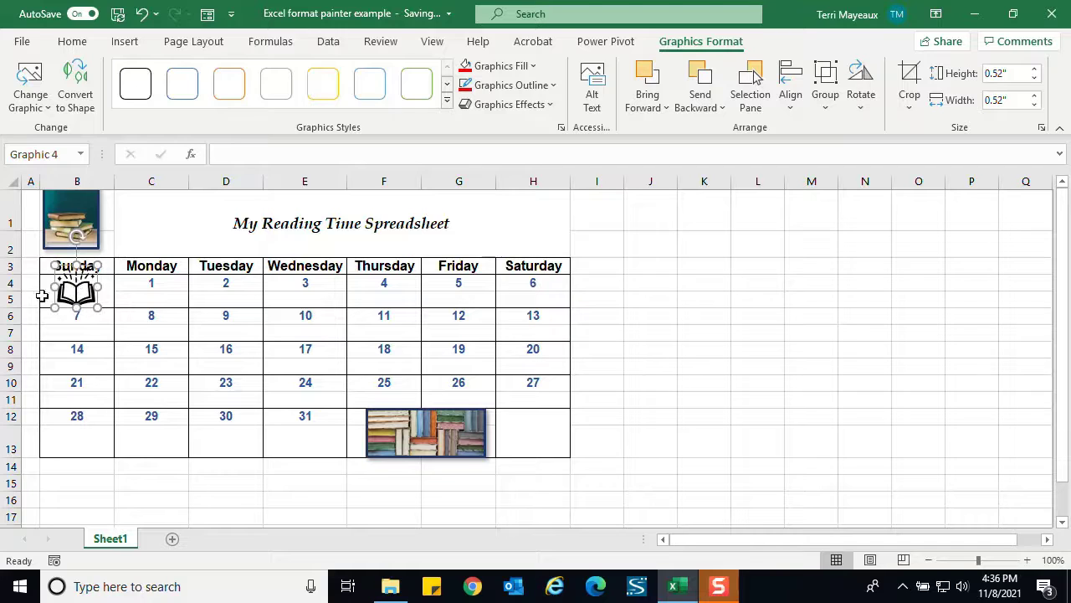
{"action": "left_click_drag", "start_coordinate": [11, 308], "coordinate": [11, 314]}
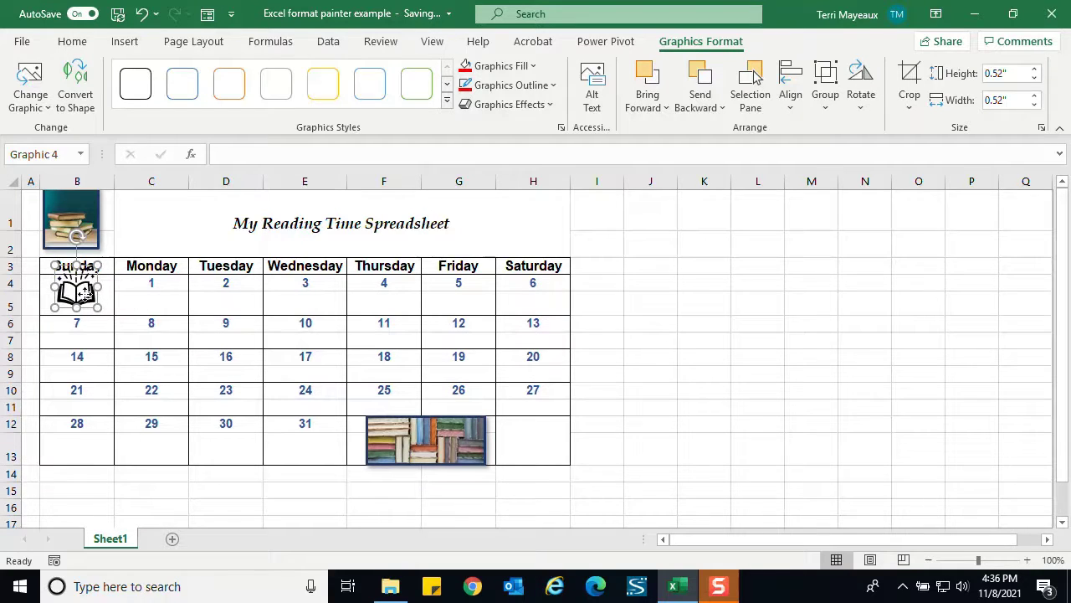
{"action": "left_click_drag", "start_coordinate": [85, 296], "coordinate": [84, 298]}
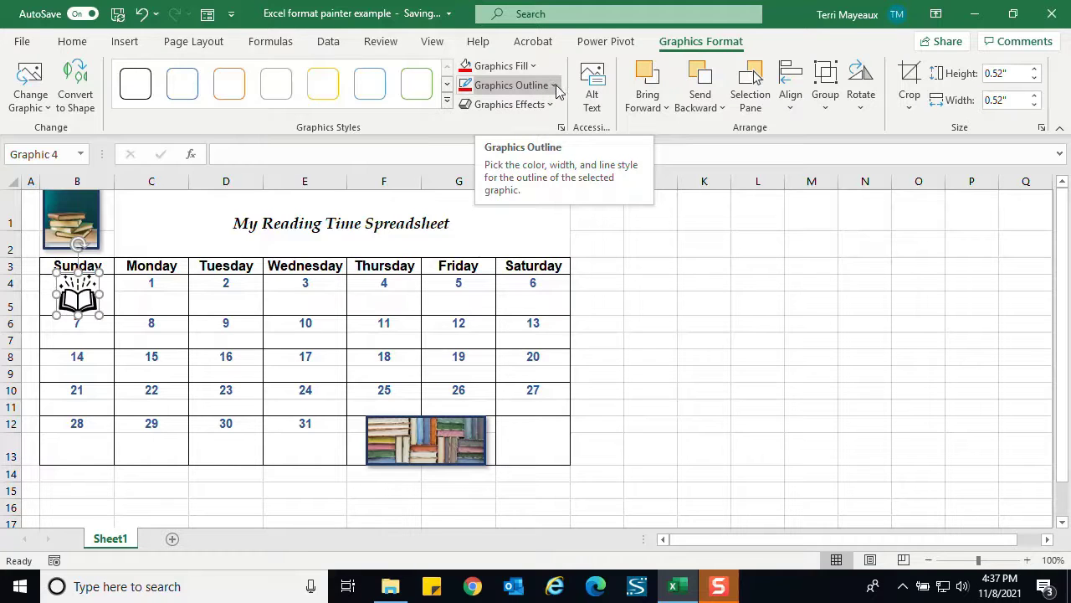
{"action": "left_click", "coordinate": [537, 65]}
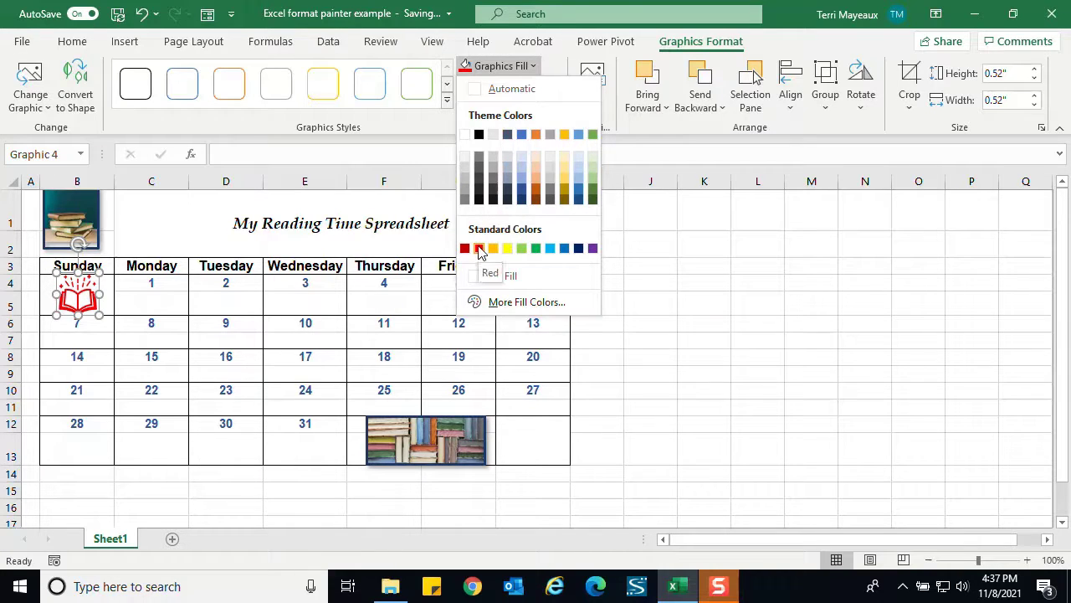
{"action": "left_click", "coordinate": [522, 192]}
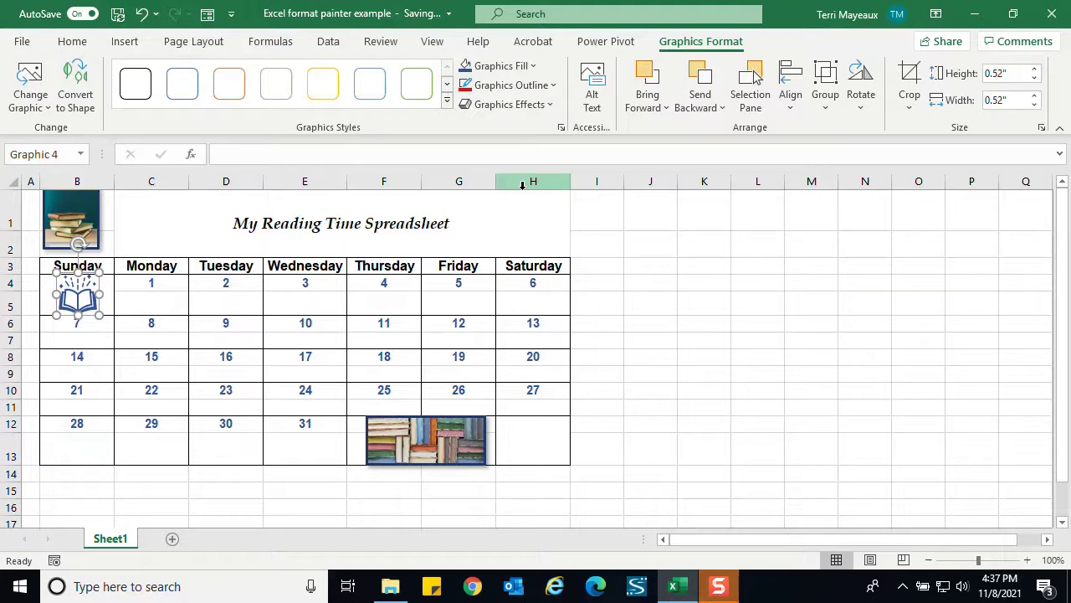
Insert the solid stacked-books icon from a "books" icon search at H12, shrink it to about 0.68" square and center it in the cell
{"action": "left_click", "coordinate": [529, 431]}
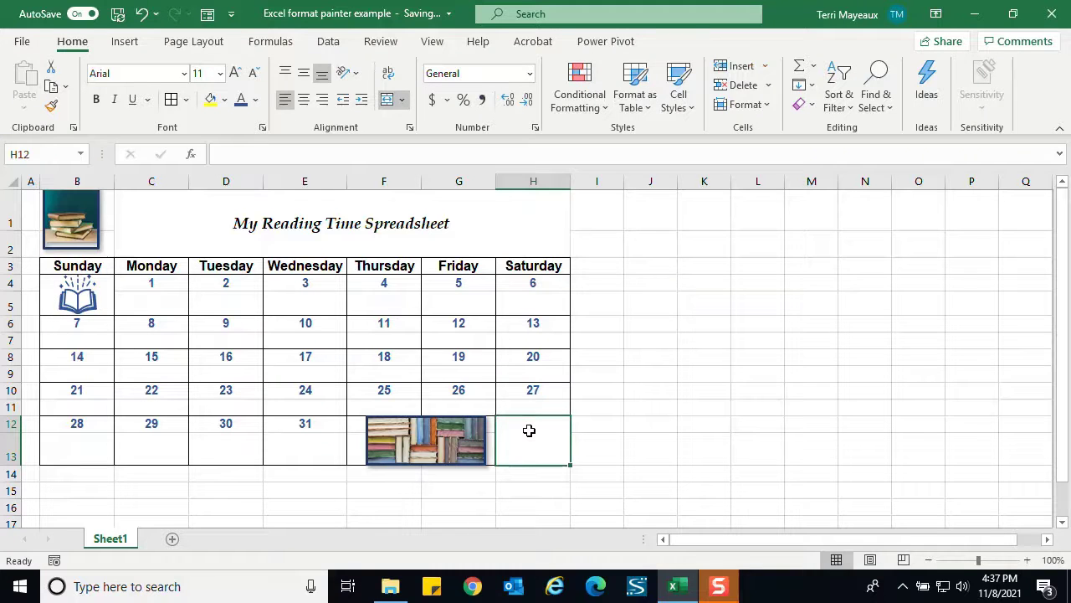
{"action": "left_click", "coordinate": [138, 47]}
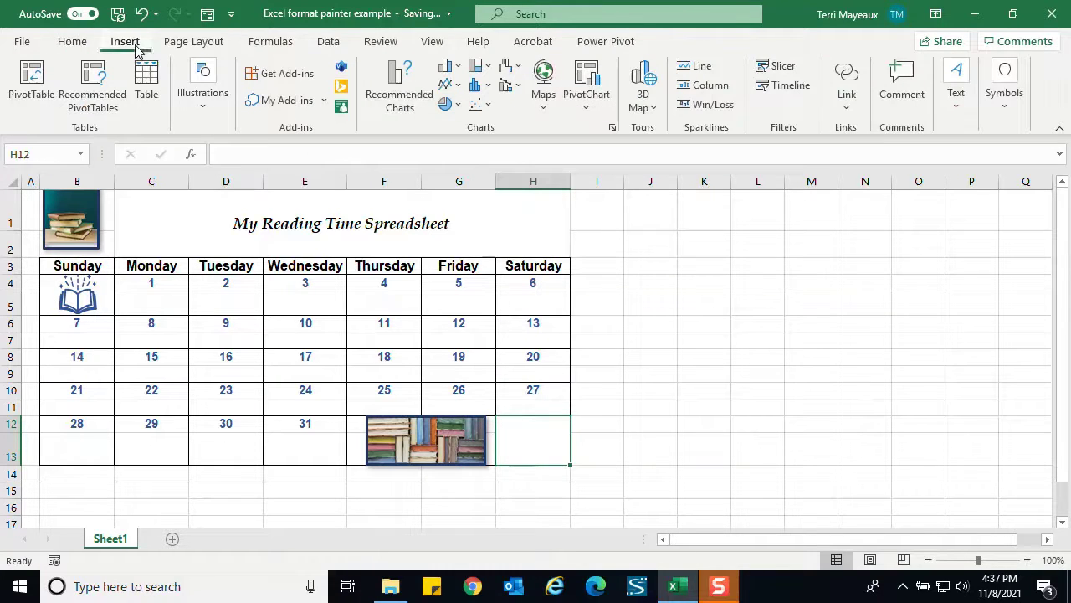
{"action": "left_click", "coordinate": [208, 109]}
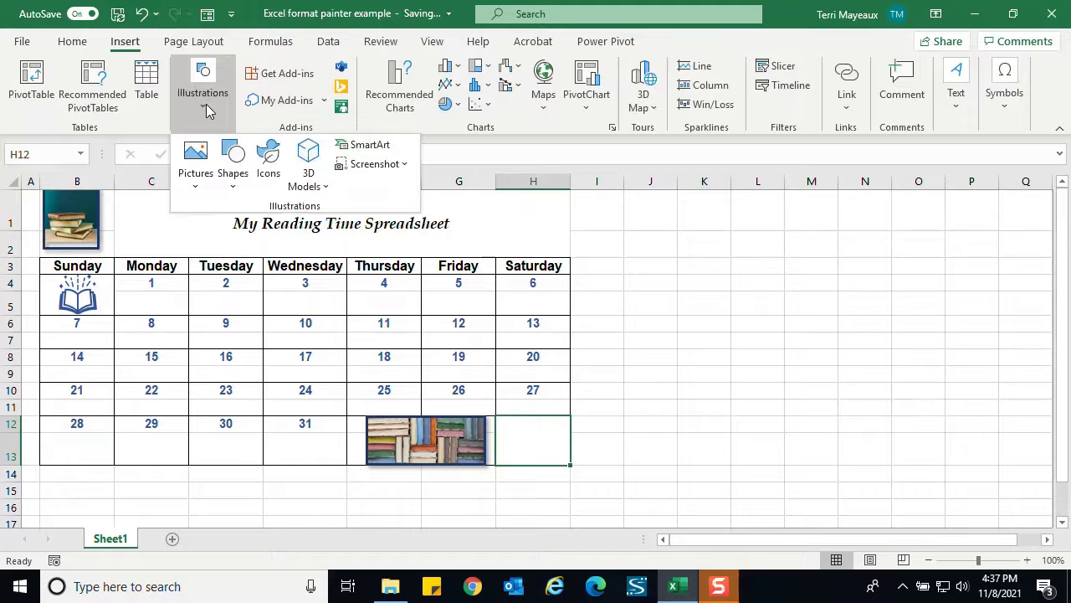
{"action": "left_click", "coordinate": [269, 163]}
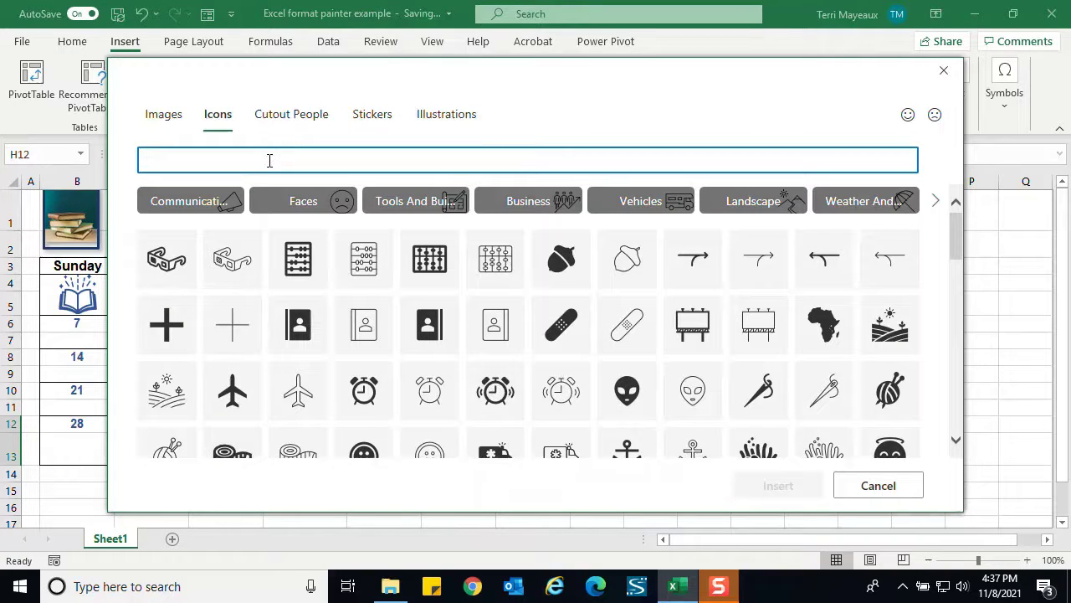
{"action": "type", "text": "books"}
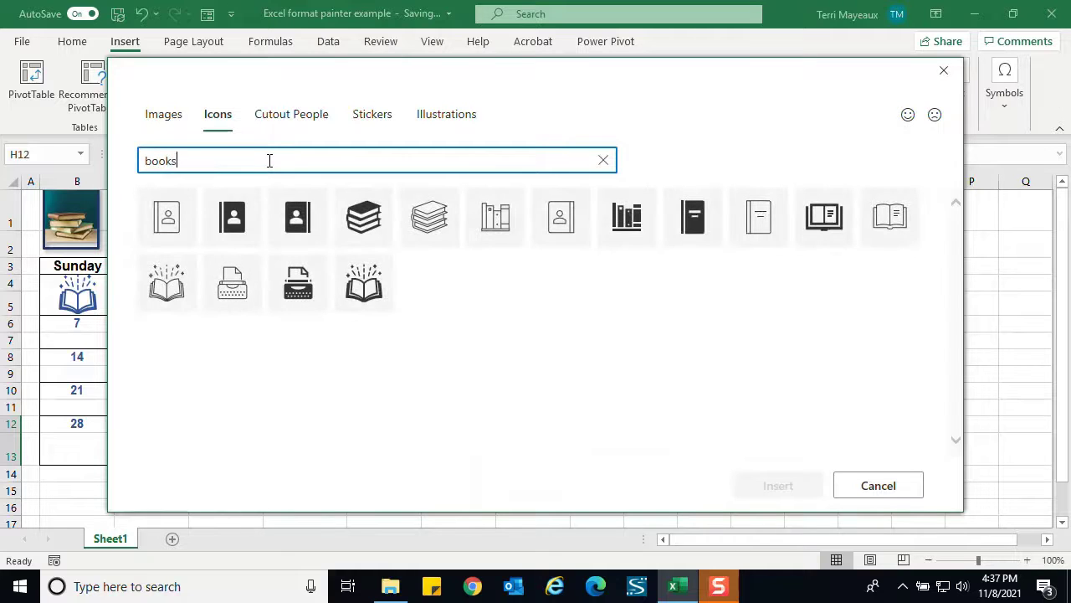
{"action": "left_click", "coordinate": [375, 219]}
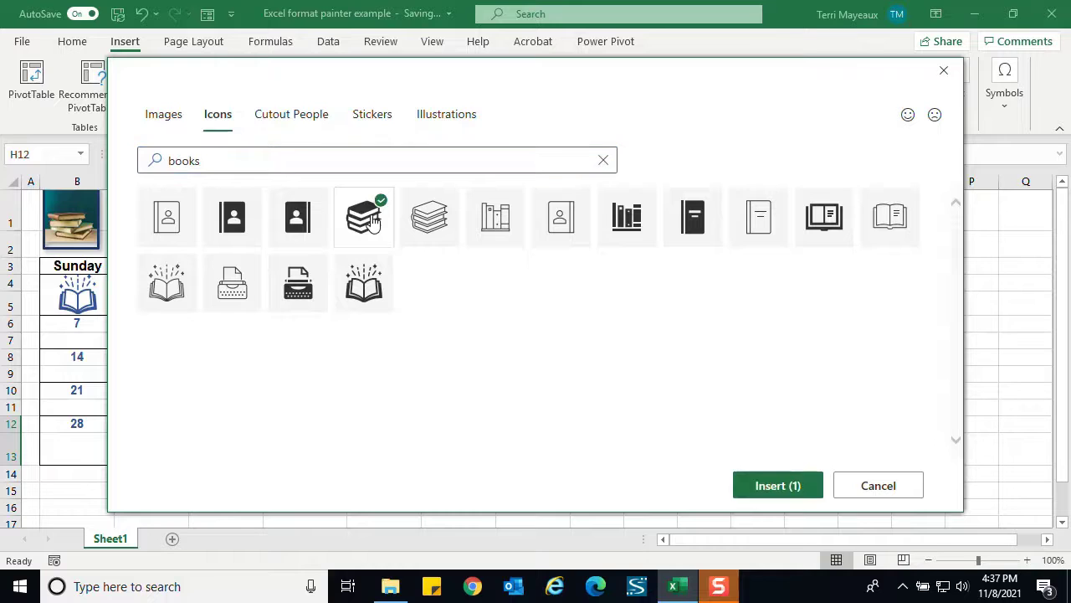
{"action": "left_click", "coordinate": [779, 485]}
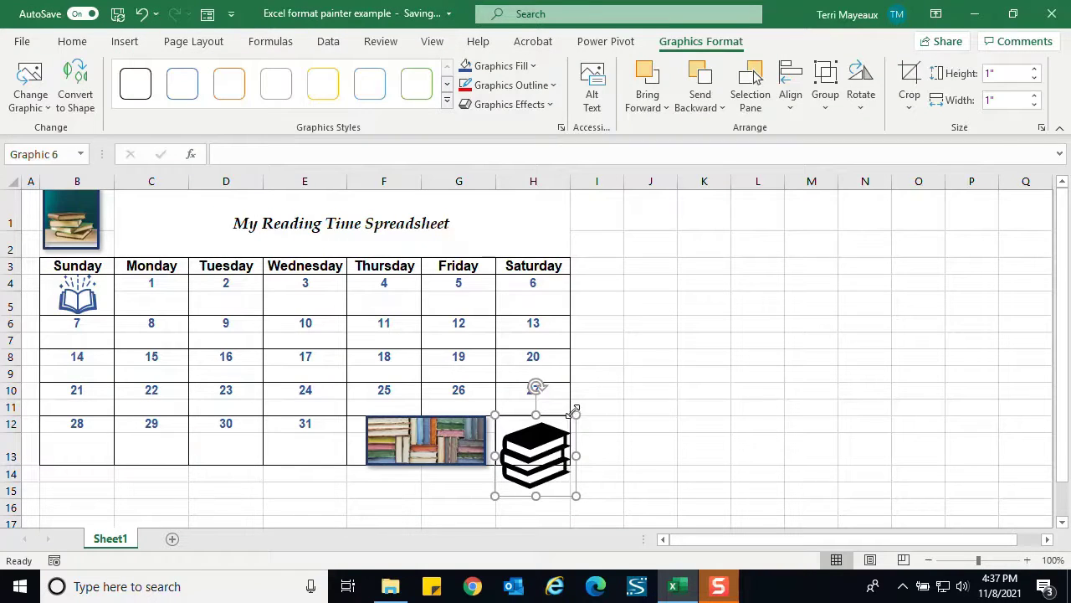
{"action": "left_click_drag", "start_coordinate": [576, 412], "coordinate": [539, 424]}
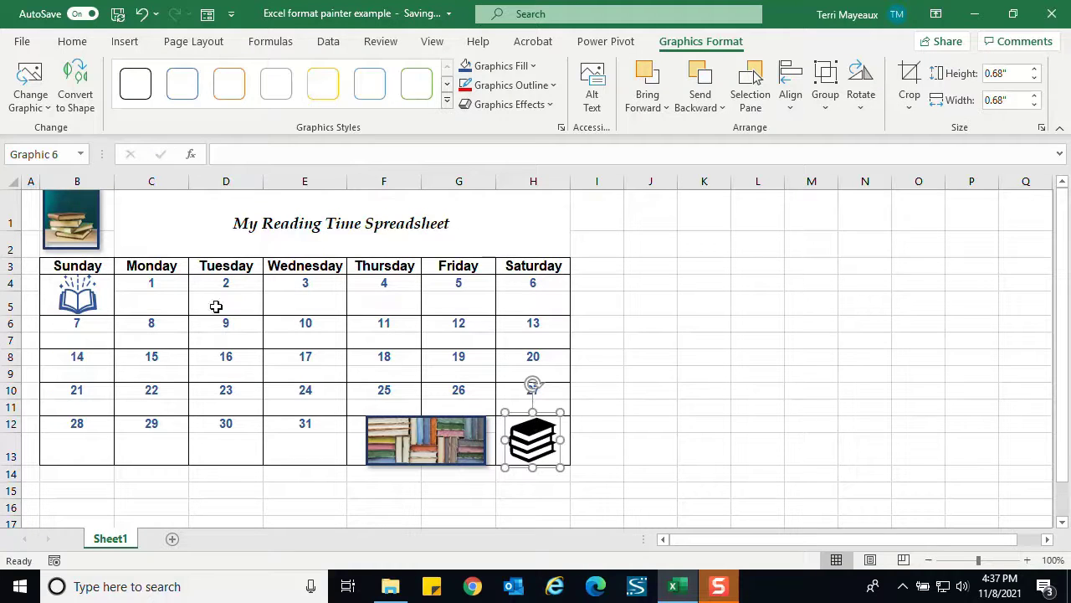
Copy the open-book icon's blue fill onto the stacked-books icon in H12 with Format Painter
{"action": "left_click", "coordinate": [90, 298]}
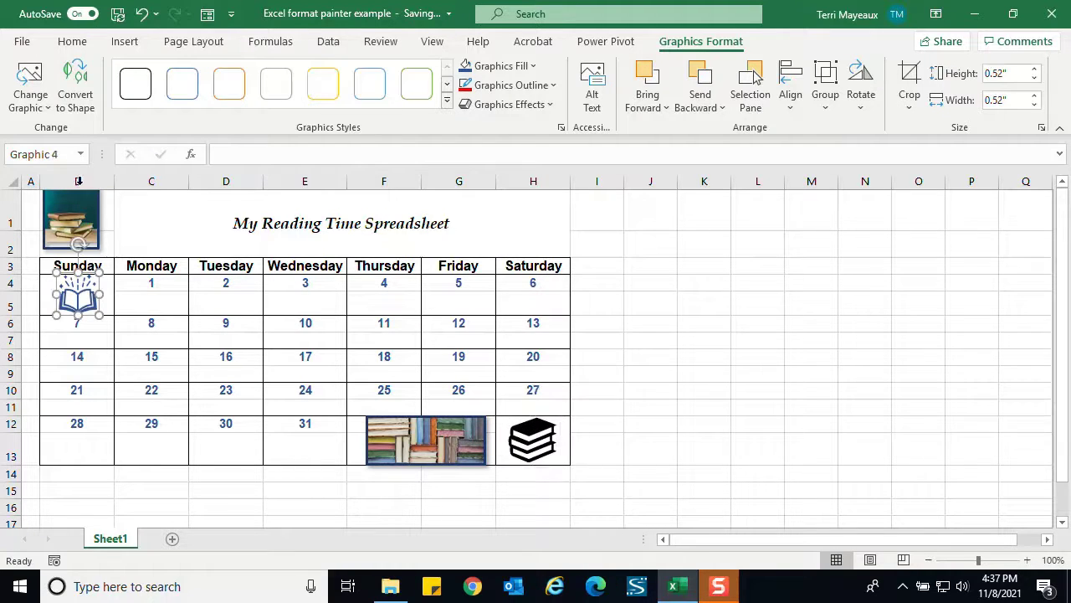
{"action": "left_click", "coordinate": [72, 42]}
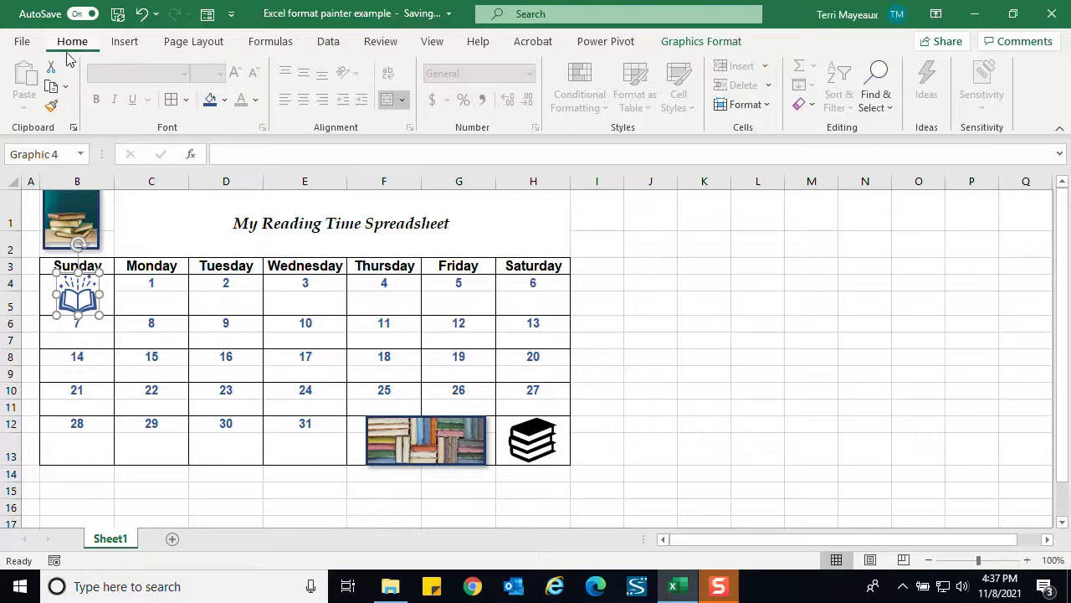
{"action": "left_click", "coordinate": [51, 106]}
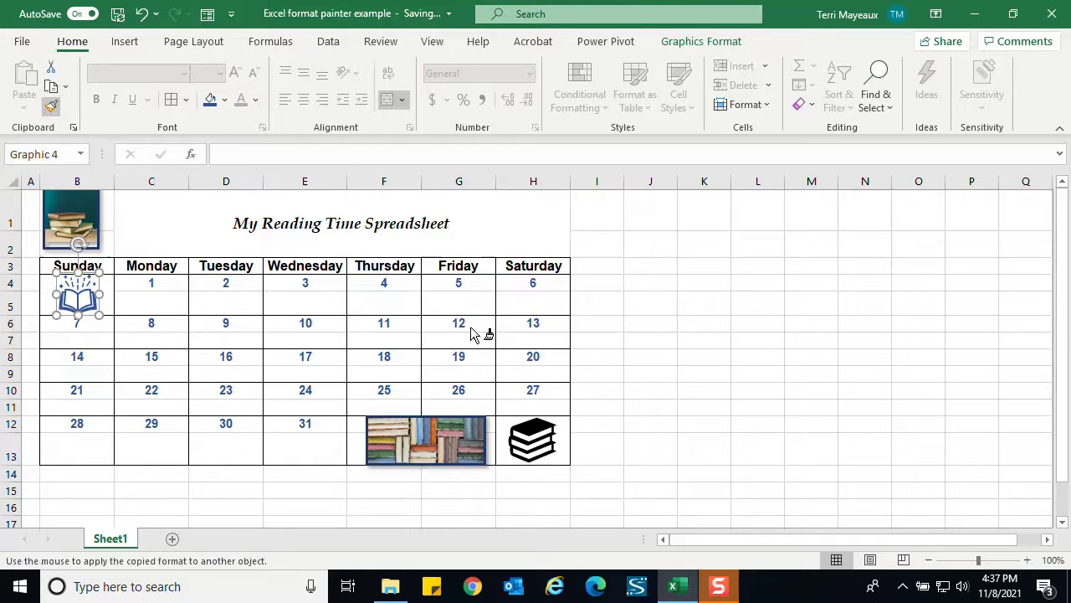
{"action": "left_click", "coordinate": [531, 434]}
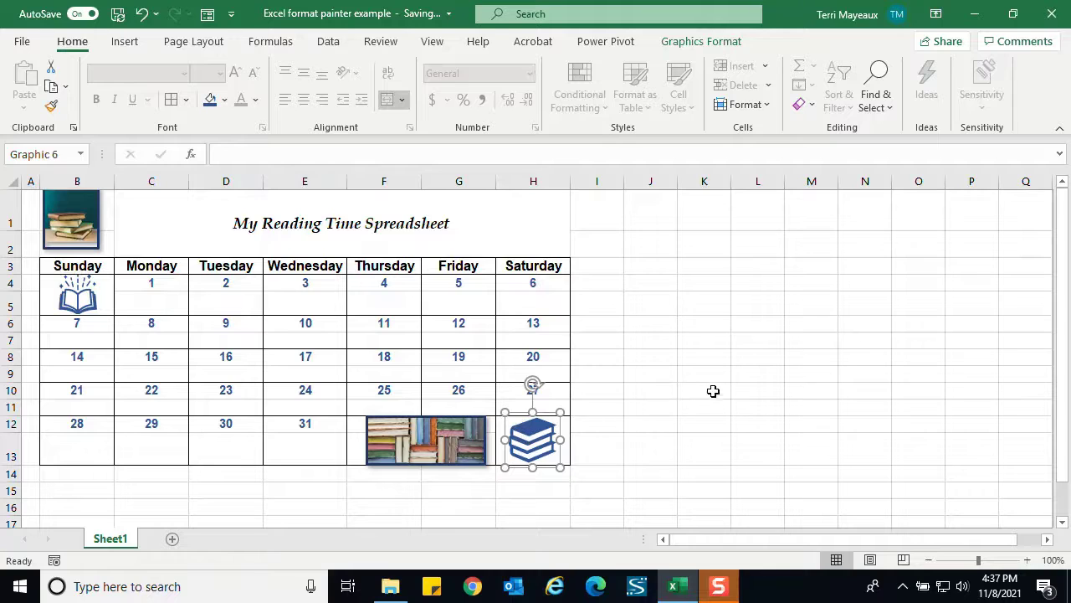